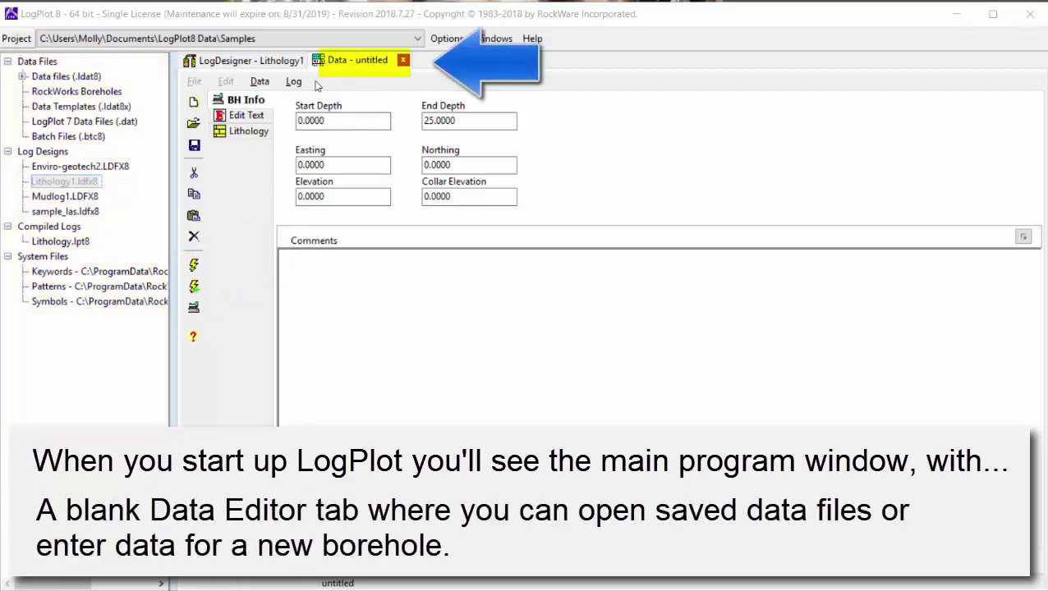
Step: Show the empty Lithology table with its Top, Base, Lithology, Contact and Description columns
{"action": "left_click", "coordinate": [246, 133]}
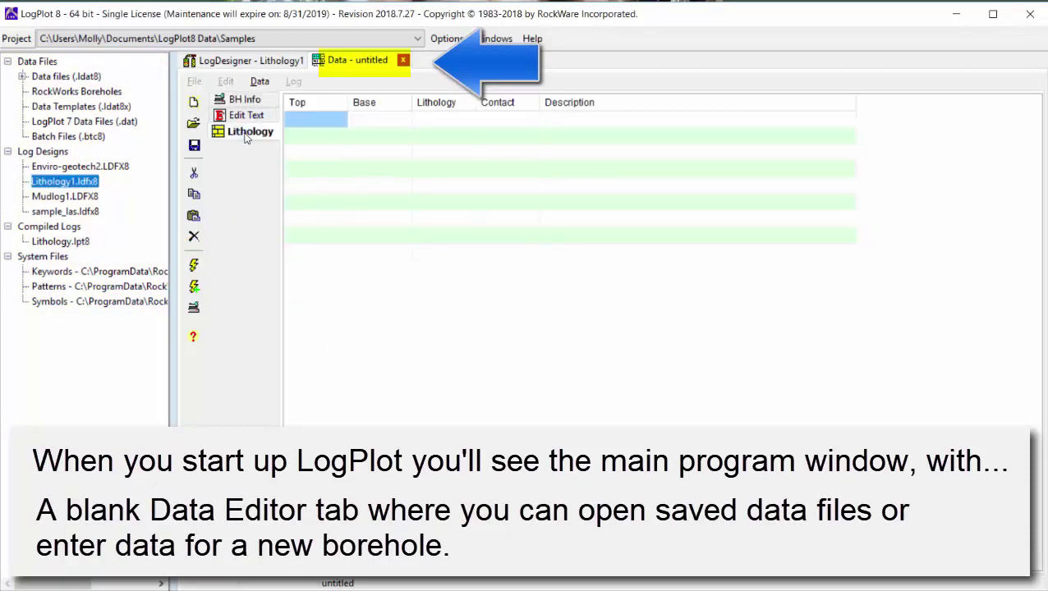
Step: In the Lithology1 design, show the Footer #1 section with its 'Page #p of #t' label
{"action": "left_click", "coordinate": [267, 66]}
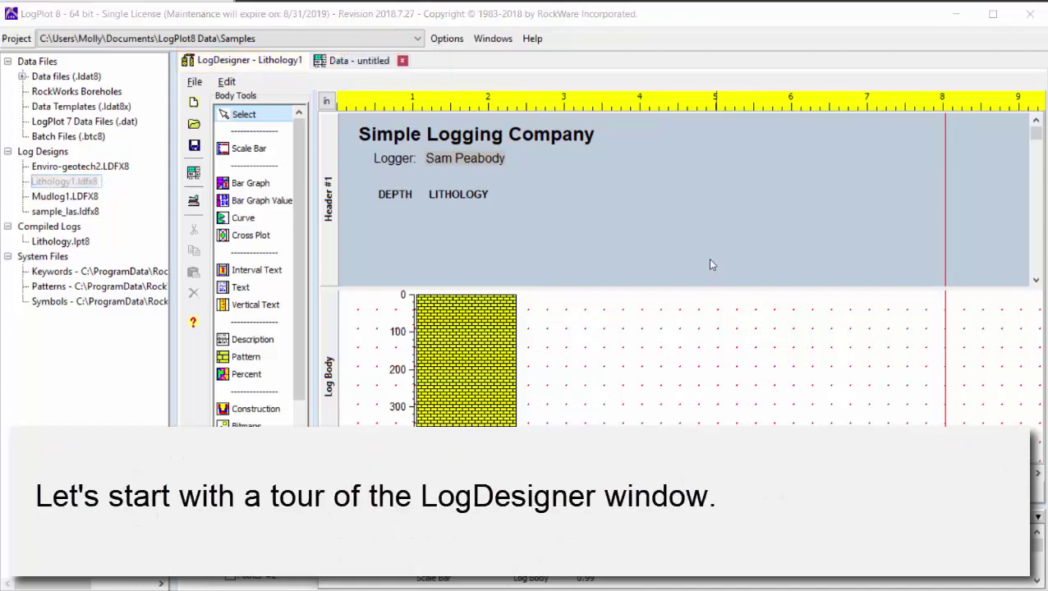
{"action": "left_click", "coordinate": [604, 200]}
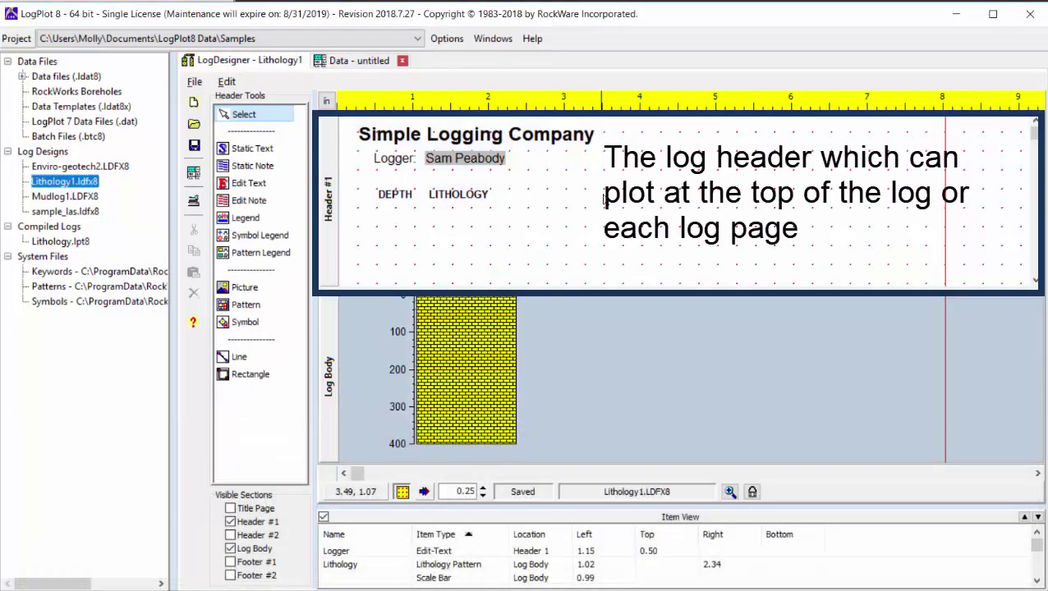
{"action": "left_click", "coordinate": [608, 330]}
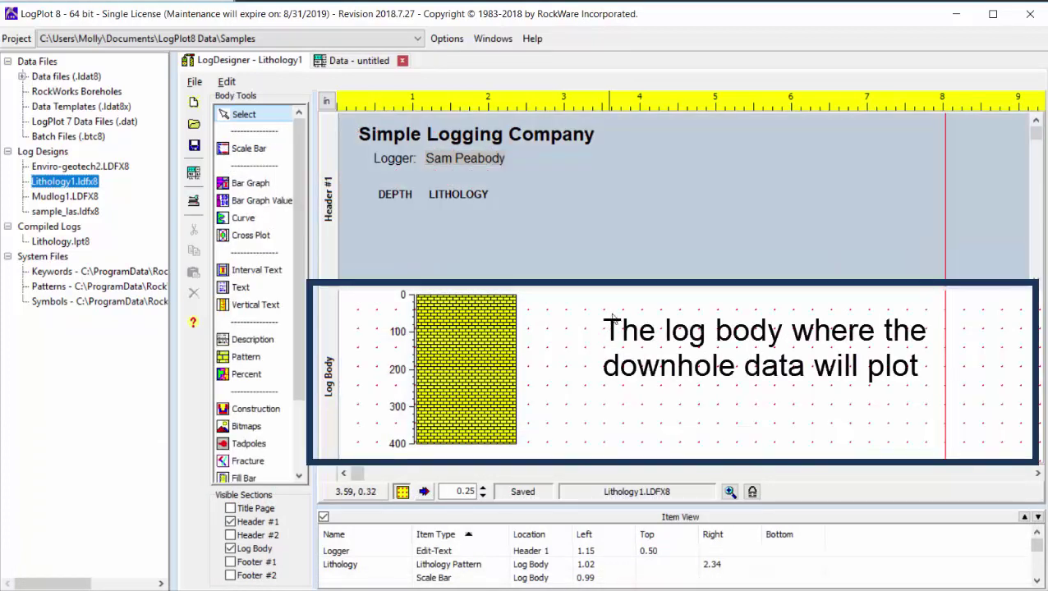
{"action": "left_click", "coordinate": [231, 563]}
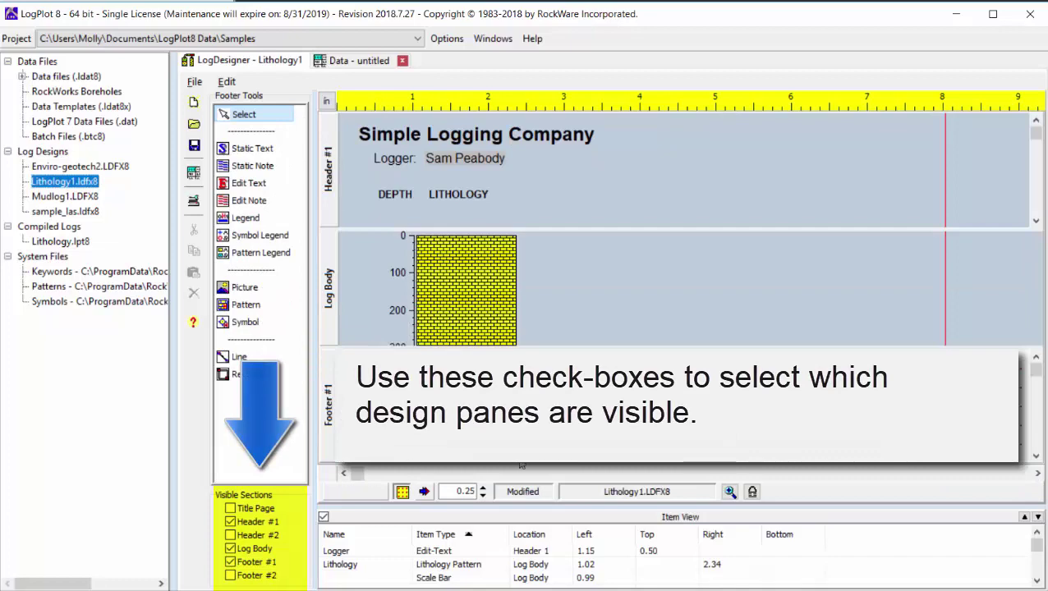
Step: Enlarge the item list and sort it by Name, then by Item Type
{"action": "left_click_drag", "start_coordinate": [541, 491], "coordinate": [549, 453]}
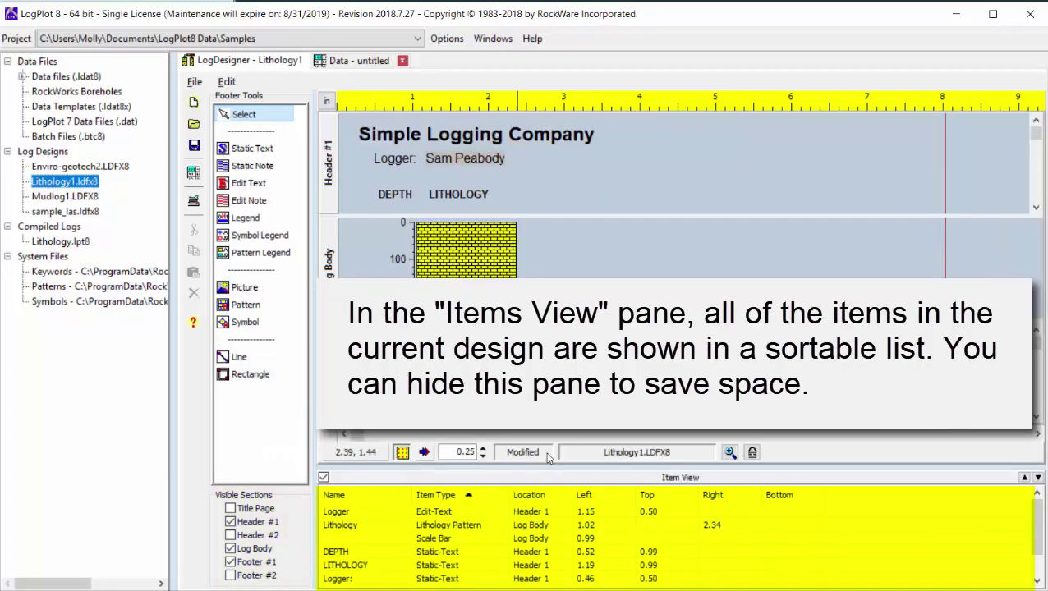
{"action": "left_click", "coordinate": [374, 496]}
{"action": "left_click", "coordinate": [424, 496]}
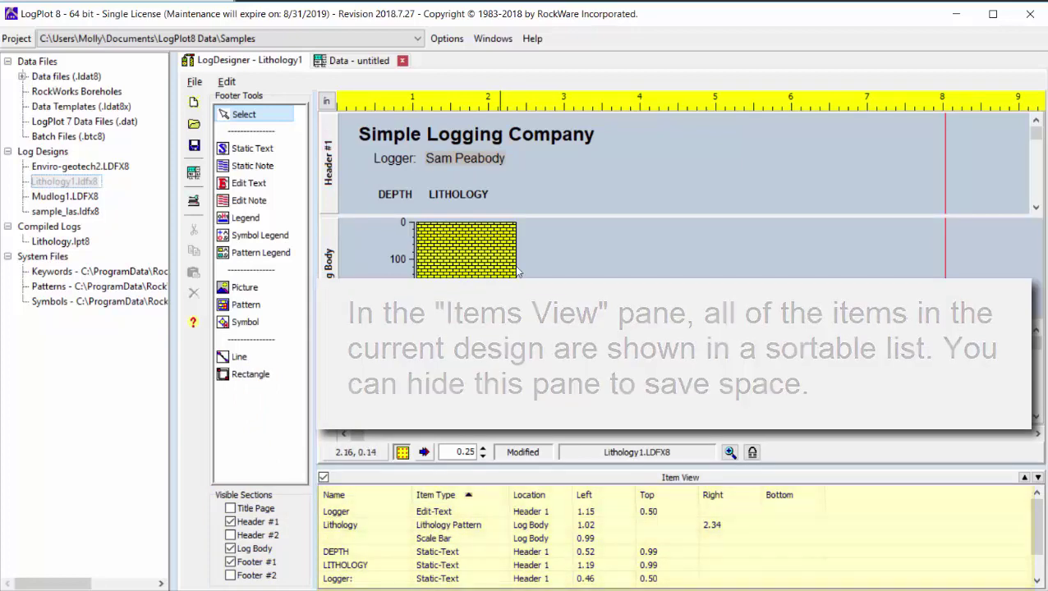
Step: Open Enviro-geotech11.LDFX8 from the Environmental-Geotechnical Samples project and hide Footer #1
{"action": "left_click", "coordinate": [281, 40]}
{"action": "left_click", "coordinate": [281, 65]}
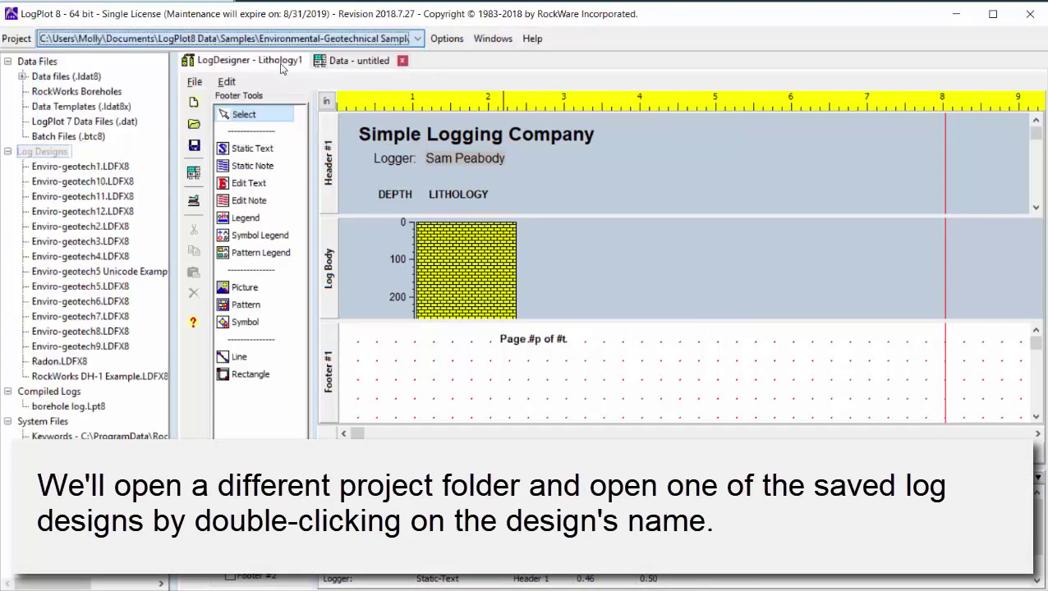
{"action": "mouse_move", "coordinate": [117, 230]}
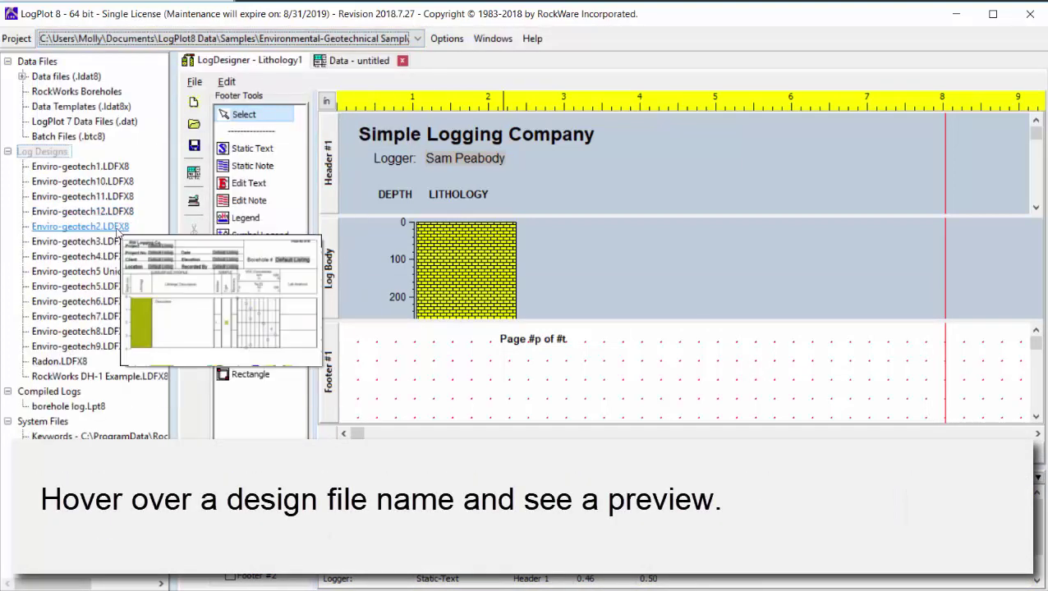
{"action": "mouse_move", "coordinate": [115, 258]}
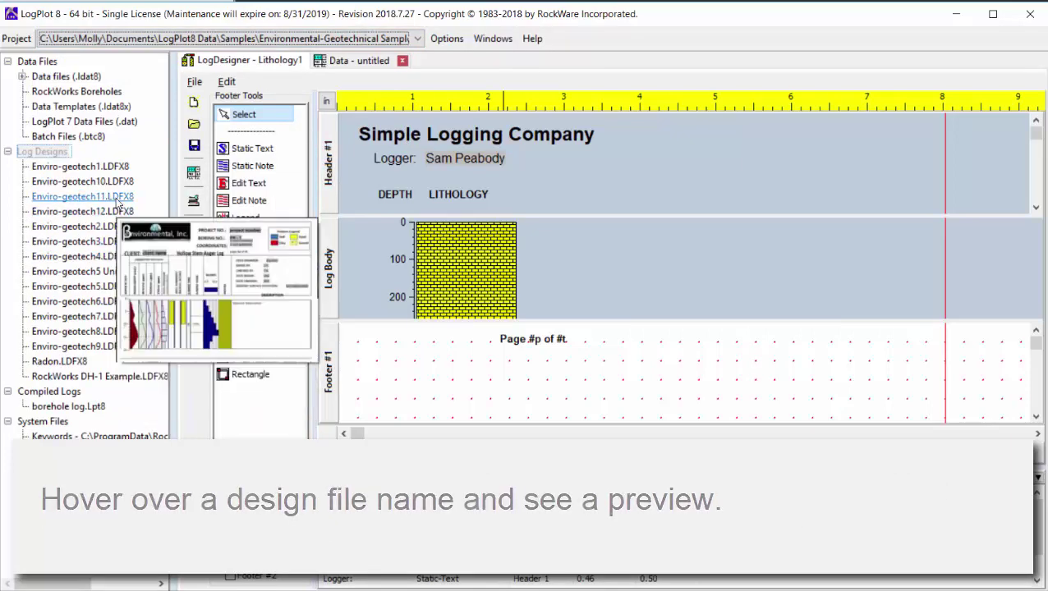
{"action": "double_click", "coordinate": [117, 196]}
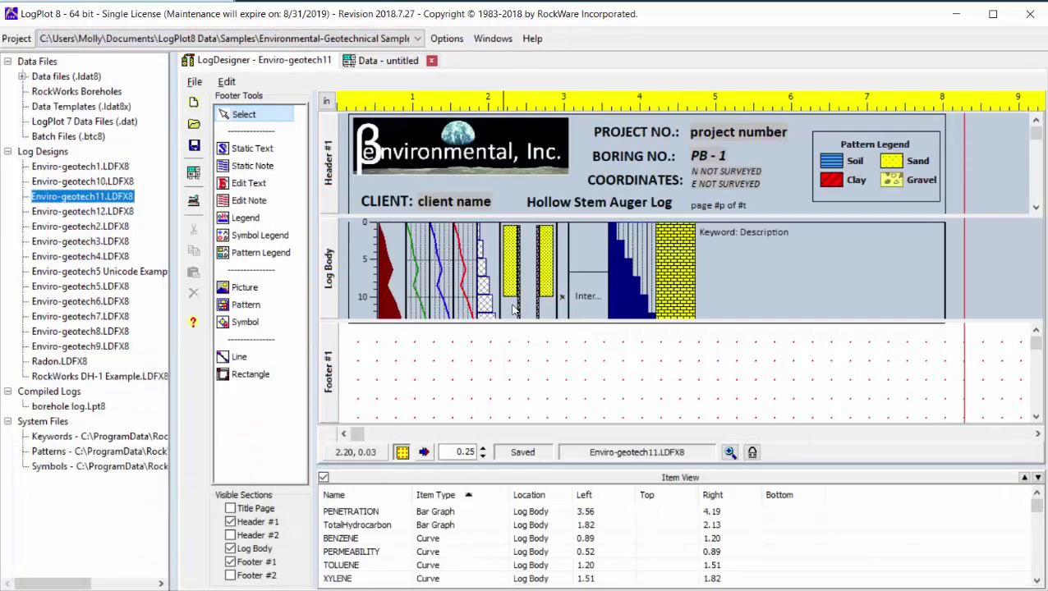
{"action": "left_click", "coordinate": [230, 563]}
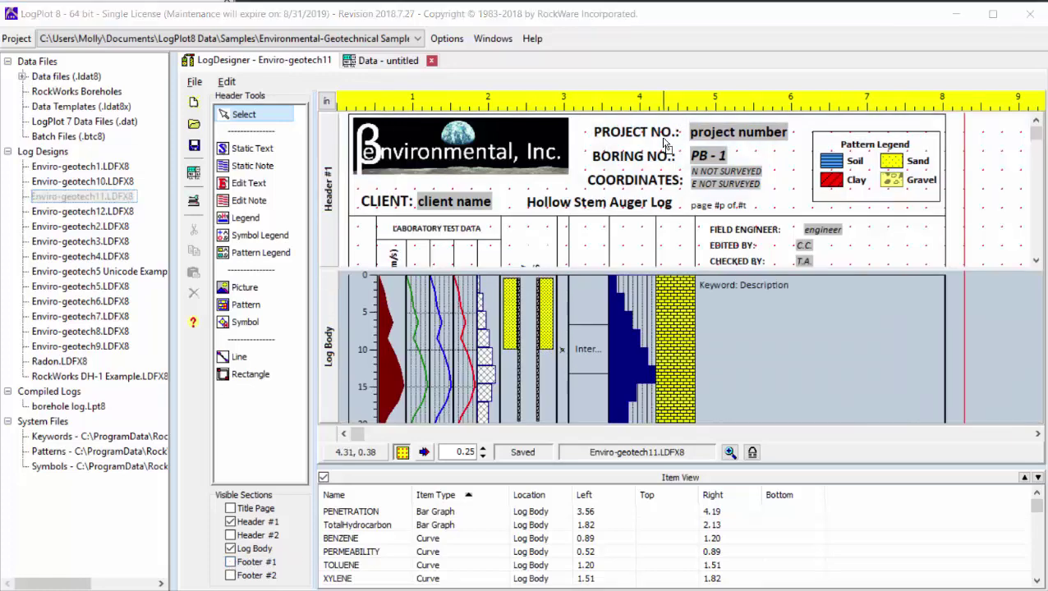
Step: Nudge the PROJECT NO.: header label to X 3.385, Y 0.135, verified in Static Text Setup
{"action": "left_click", "coordinate": [657, 141]}
{"action": "mouse_move", "coordinate": [658, 140]}
{"action": "left_mouse_down"}
{"action": "mouse_move", "coordinate": [649, 140]}
{"action": "mouse_move", "coordinate": [660, 142]}
{"action": "left_mouse_up"}
{"action": "double_click", "coordinate": [657, 140]}
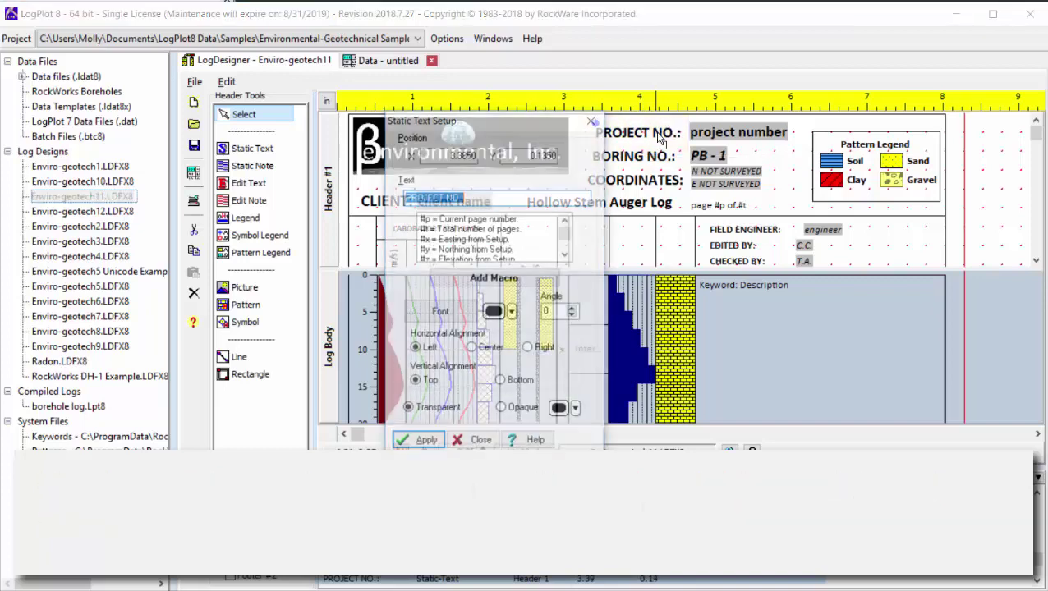
{"action": "left_click", "coordinate": [451, 155]}
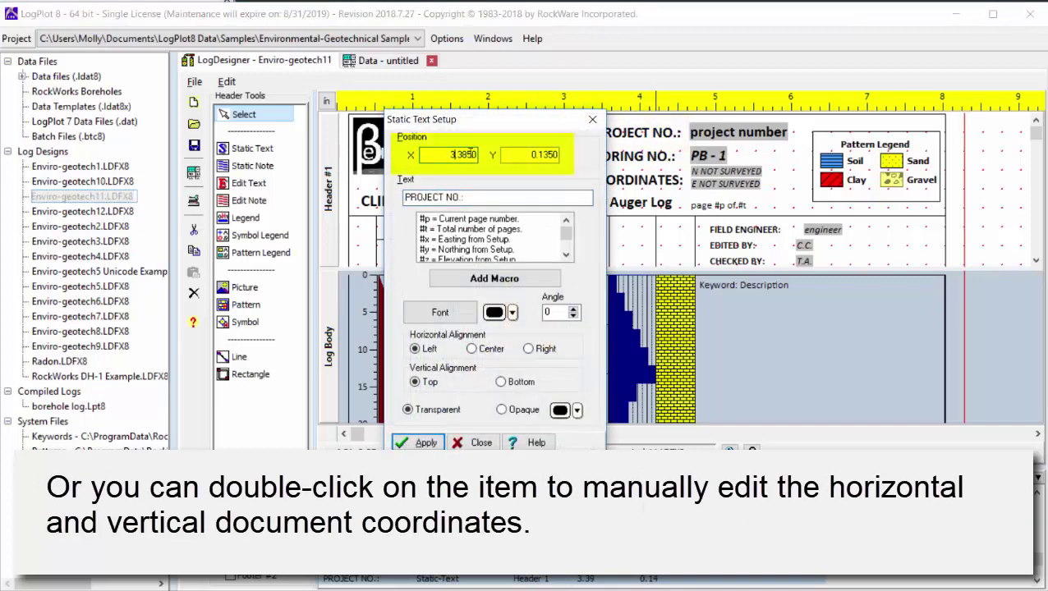
{"action": "left_click", "coordinate": [529, 156]}
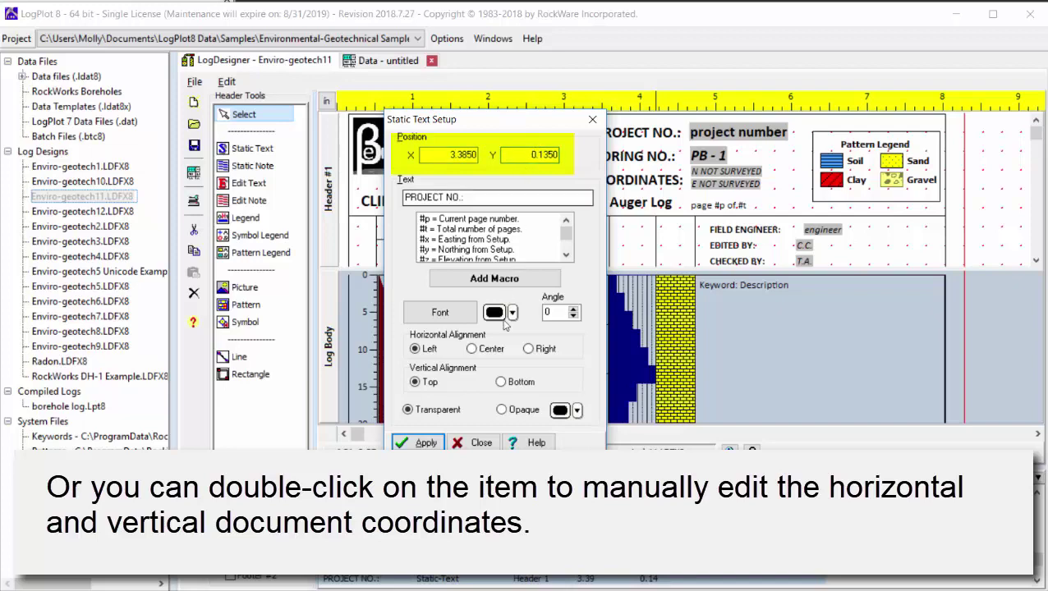
{"action": "left_click", "coordinate": [481, 444]}
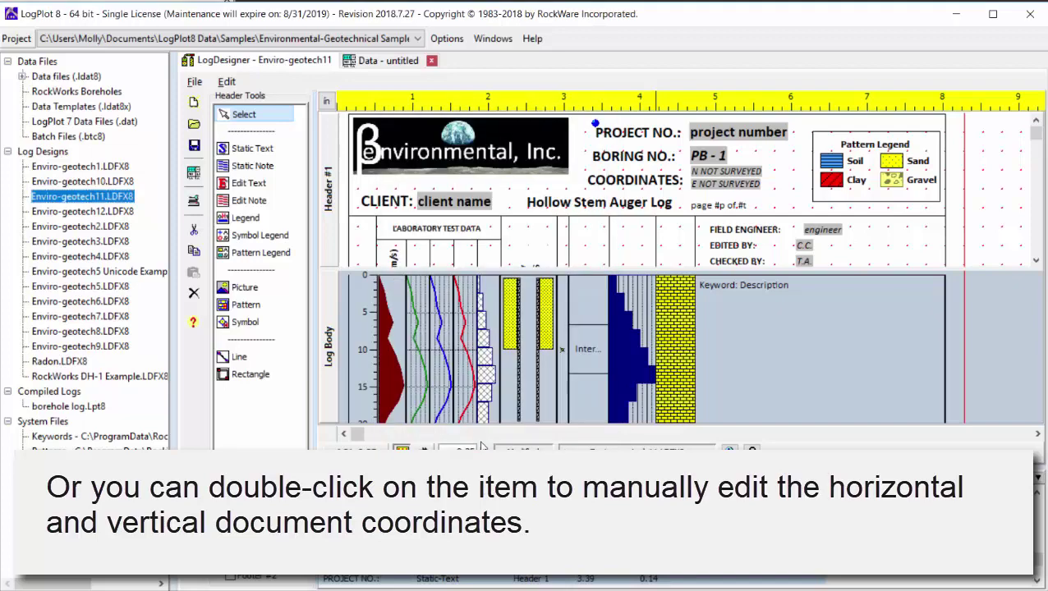
{"action": "left_click", "coordinate": [519, 202]}
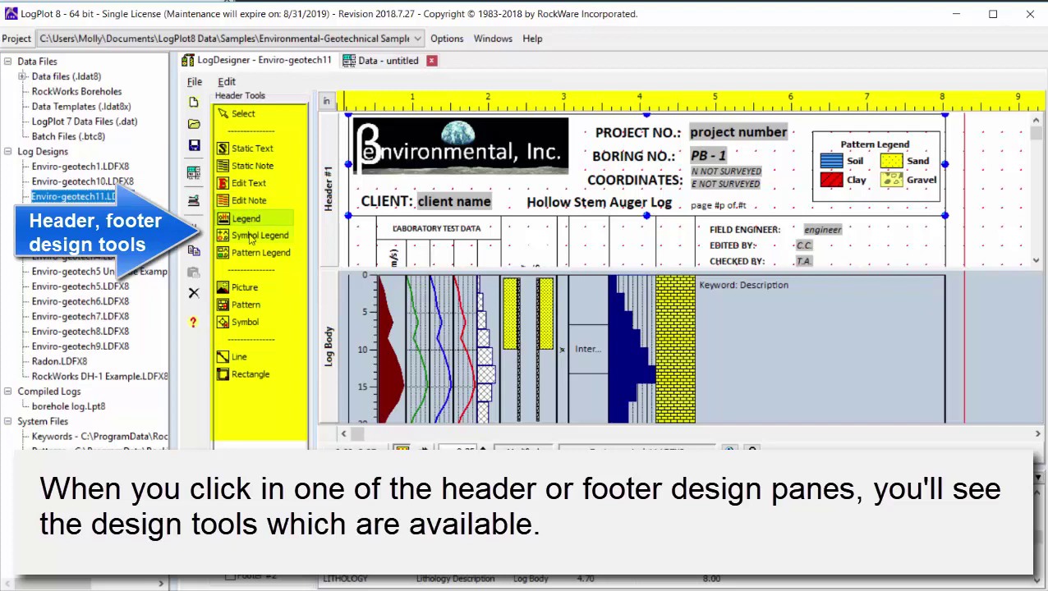
Step: Enlarge the log body area and shift the LITHOLOGY column slightly right
{"action": "left_click", "coordinate": [586, 303]}
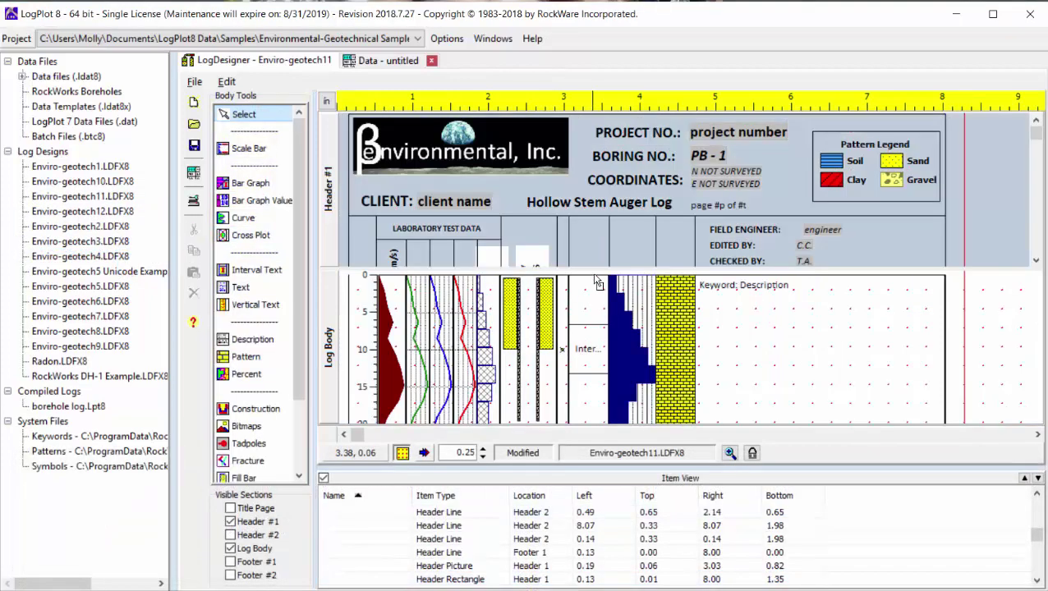
{"action": "left_click_drag", "start_coordinate": [596, 268], "coordinate": [596, 245]}
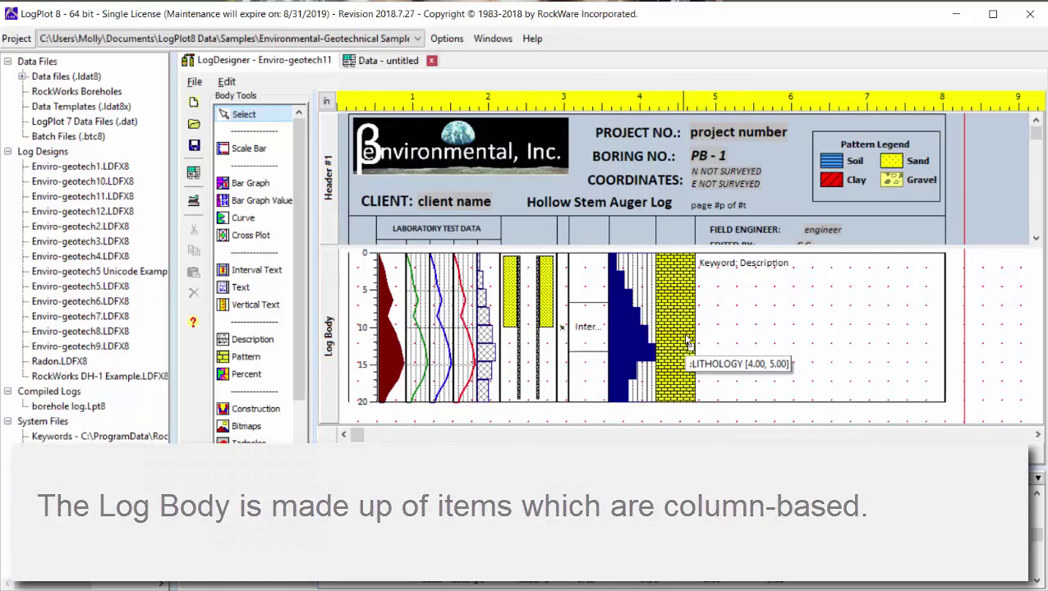
{"action": "left_click_drag", "start_coordinate": [688, 343], "coordinate": [698, 344]}
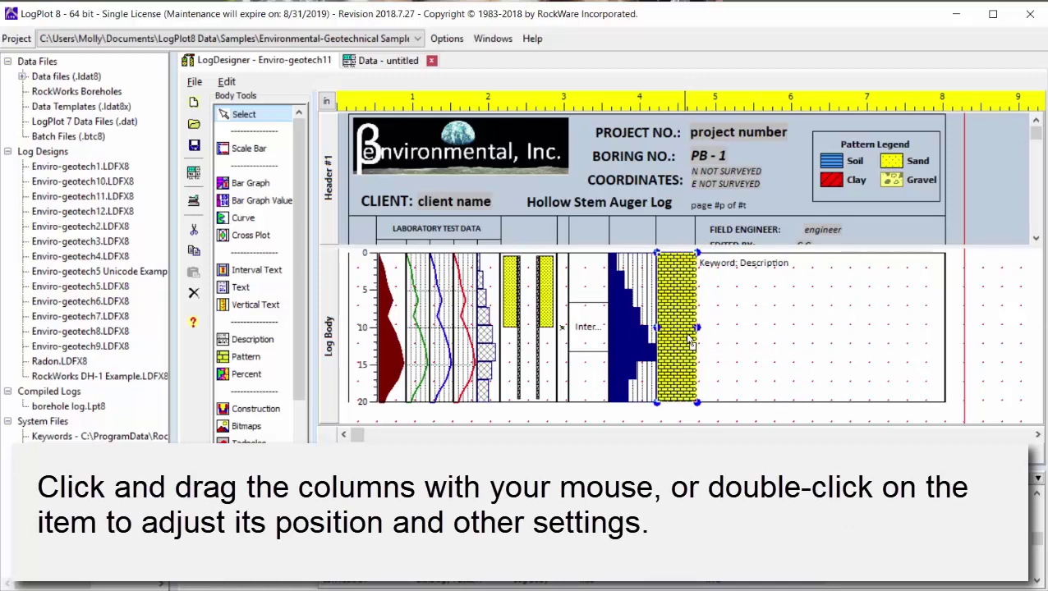
Step: Review the LITHOLOGY column's left and right positions and name in Lith Column Setup, then apply
{"action": "double_click", "coordinate": [690, 343]}
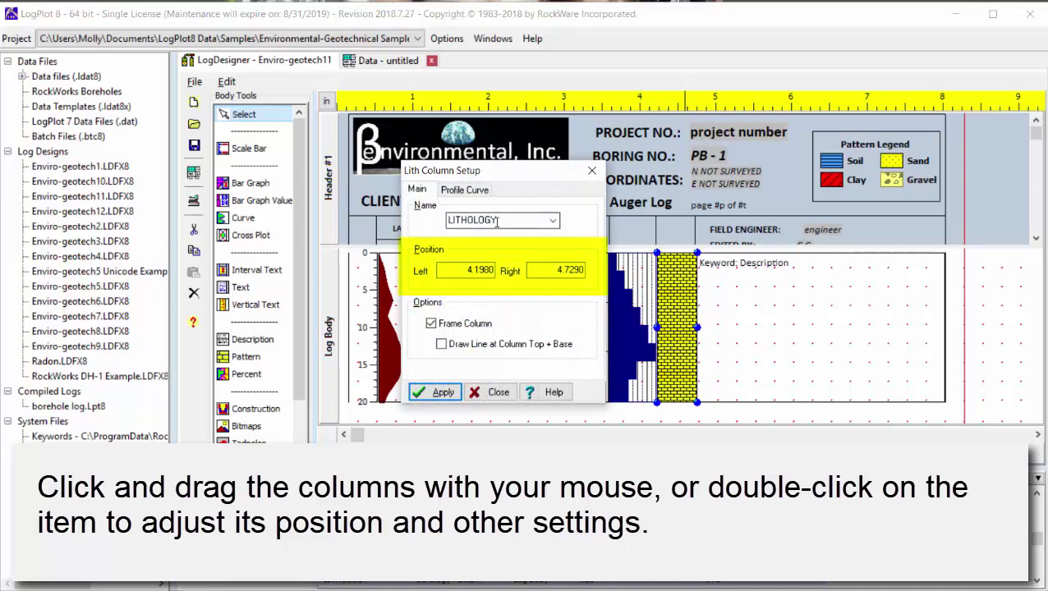
{"action": "left_click", "coordinate": [480, 266]}
{"action": "key", "text": "shift+Home"}
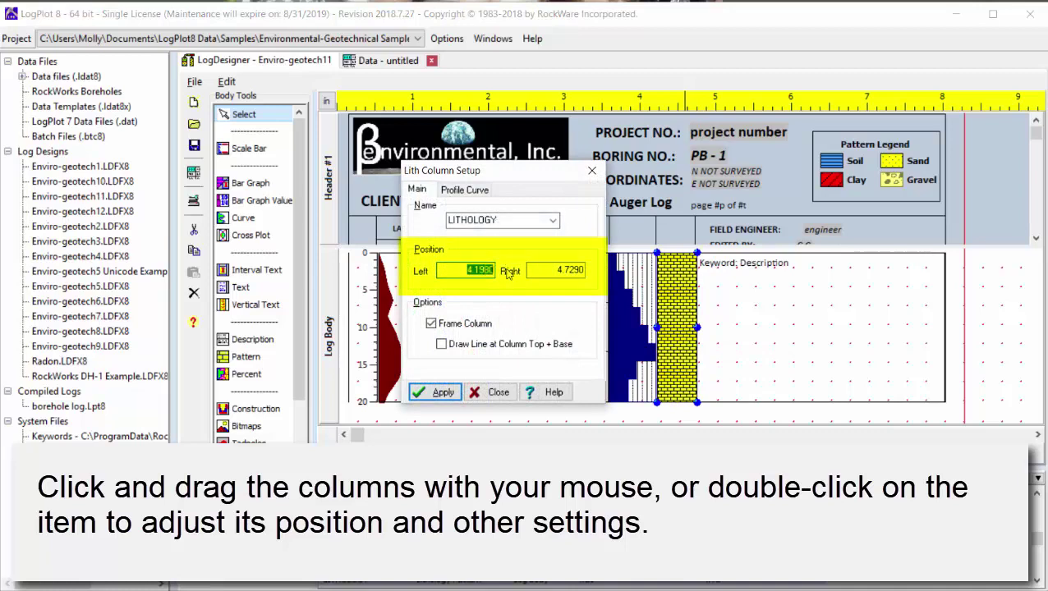
{"action": "left_click", "coordinate": [548, 269]}
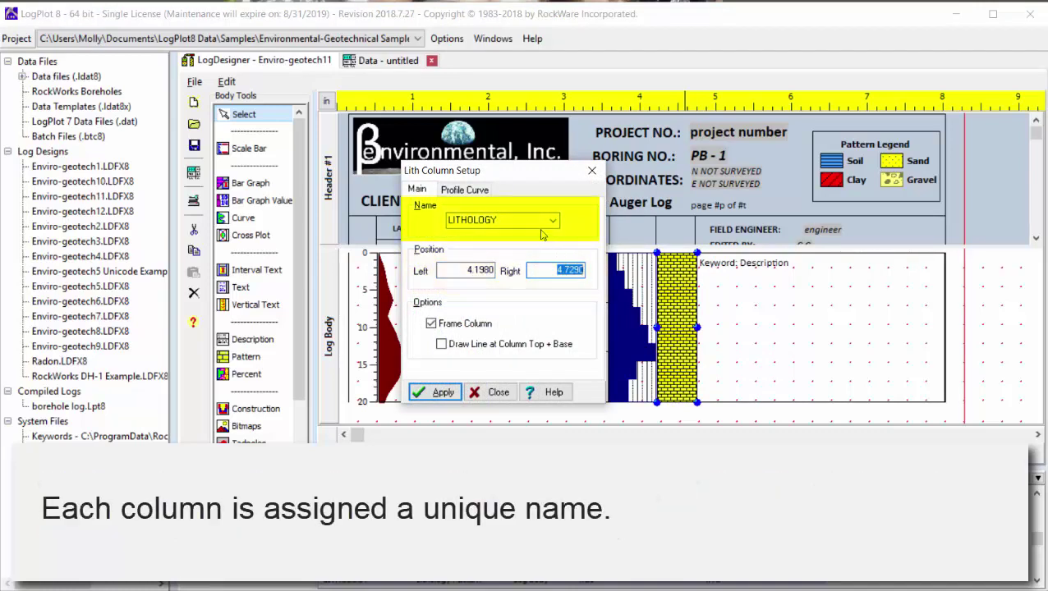
{"action": "double_click", "coordinate": [497, 221]}
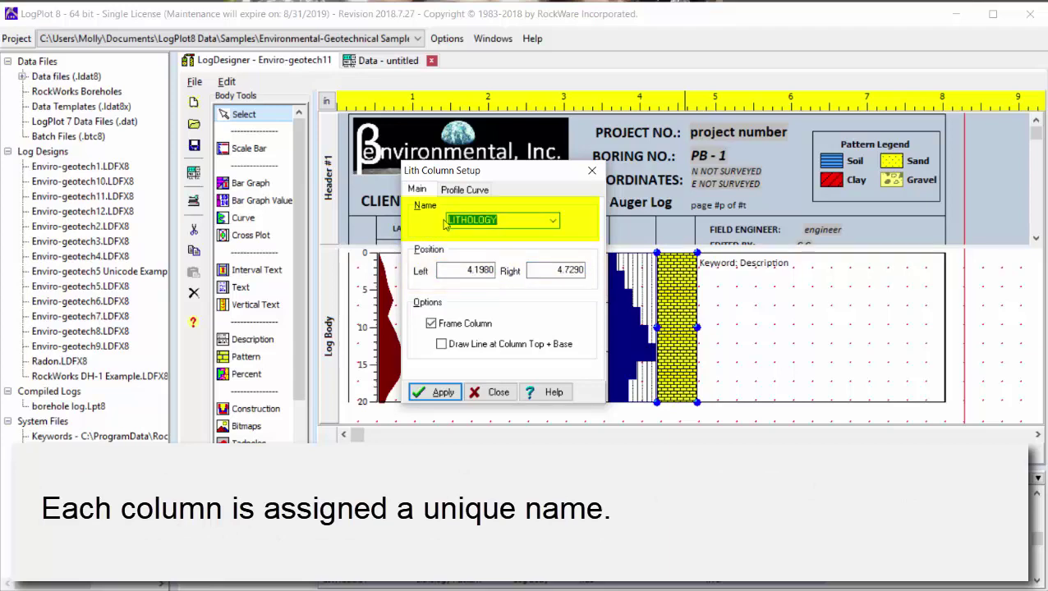
{"action": "left_click", "coordinate": [492, 481]}
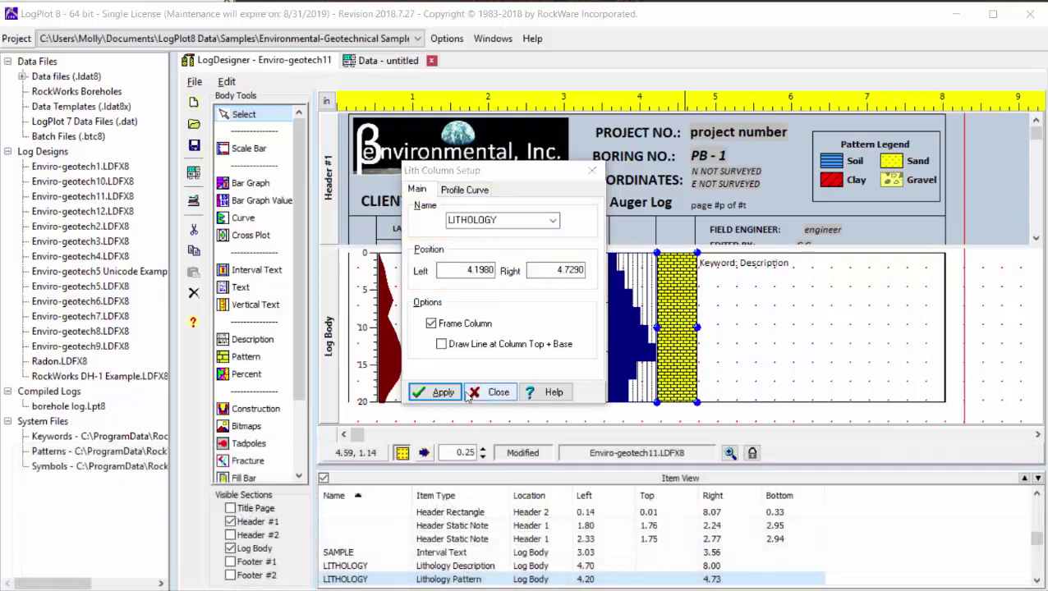
{"action": "left_click", "coordinate": [437, 393]}
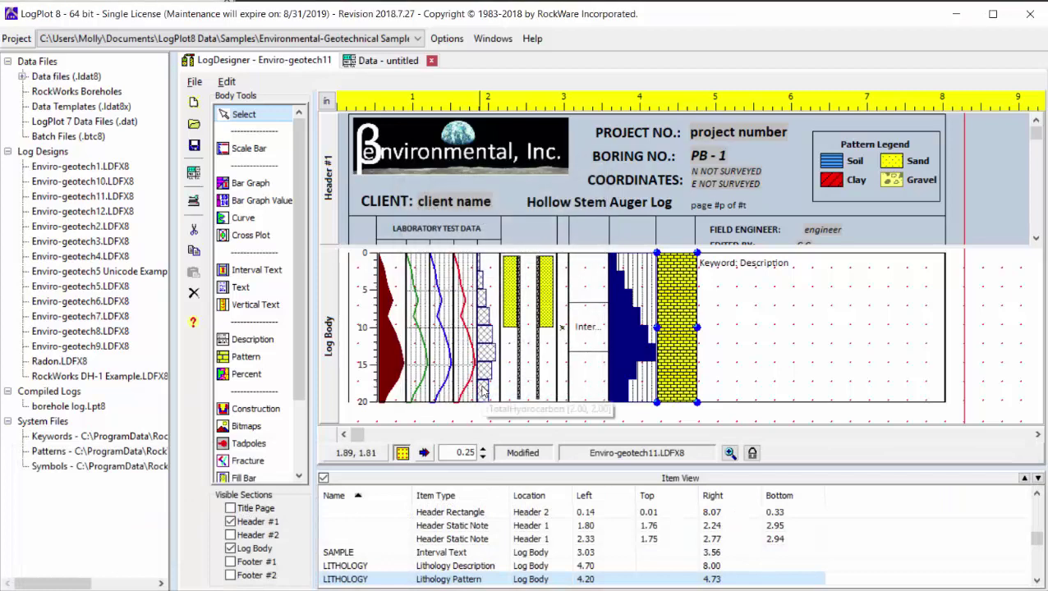
{"action": "left_click", "coordinate": [740, 300]}
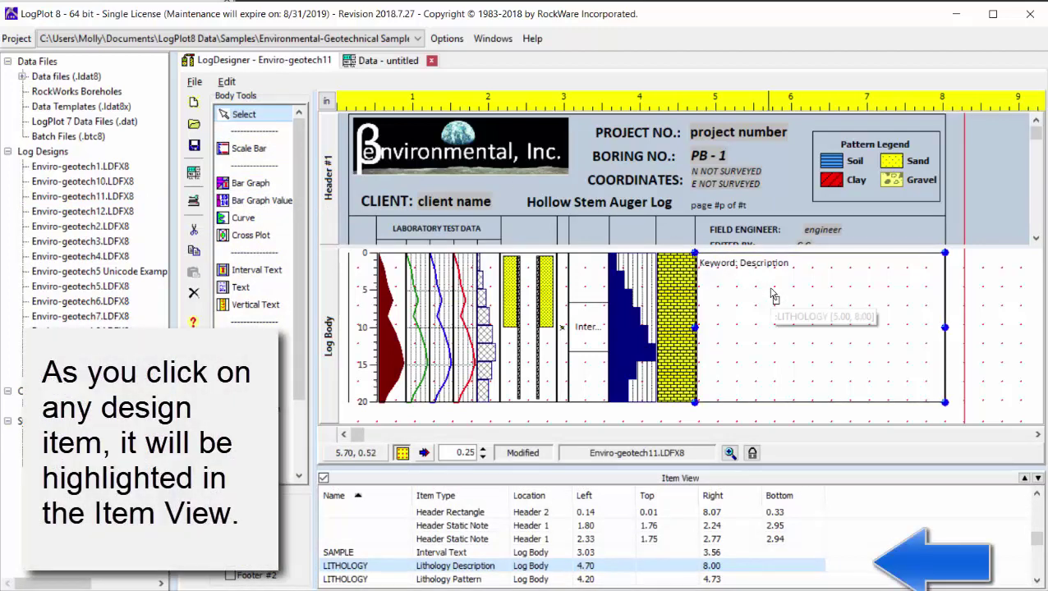
{"action": "left_click", "coordinate": [676, 296]}
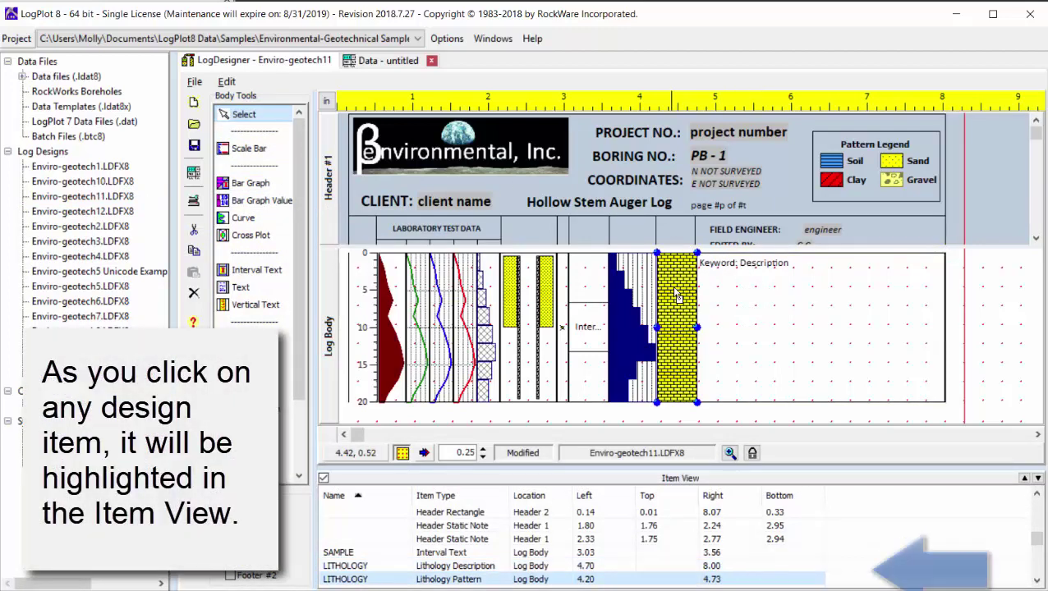
{"action": "left_click", "coordinate": [596, 306]}
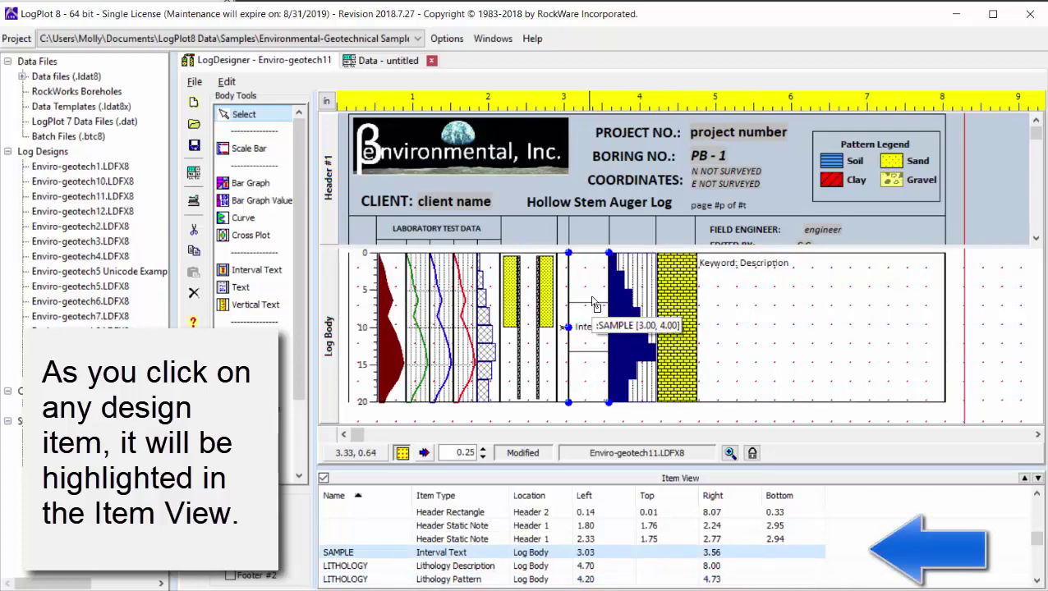
{"action": "left_click", "coordinate": [531, 310]}
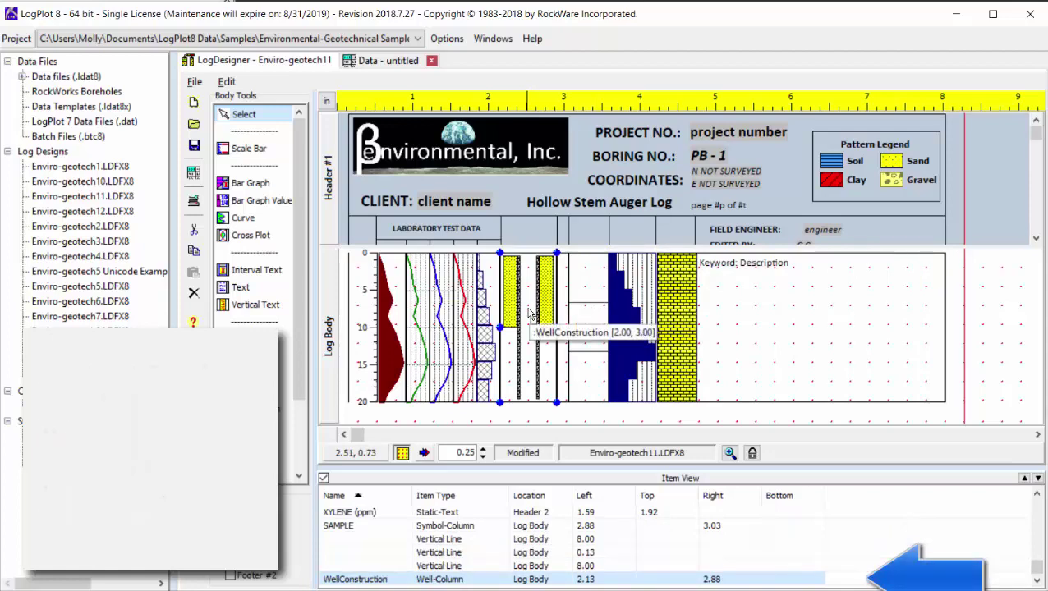
{"action": "double_click", "coordinate": [438, 580]}
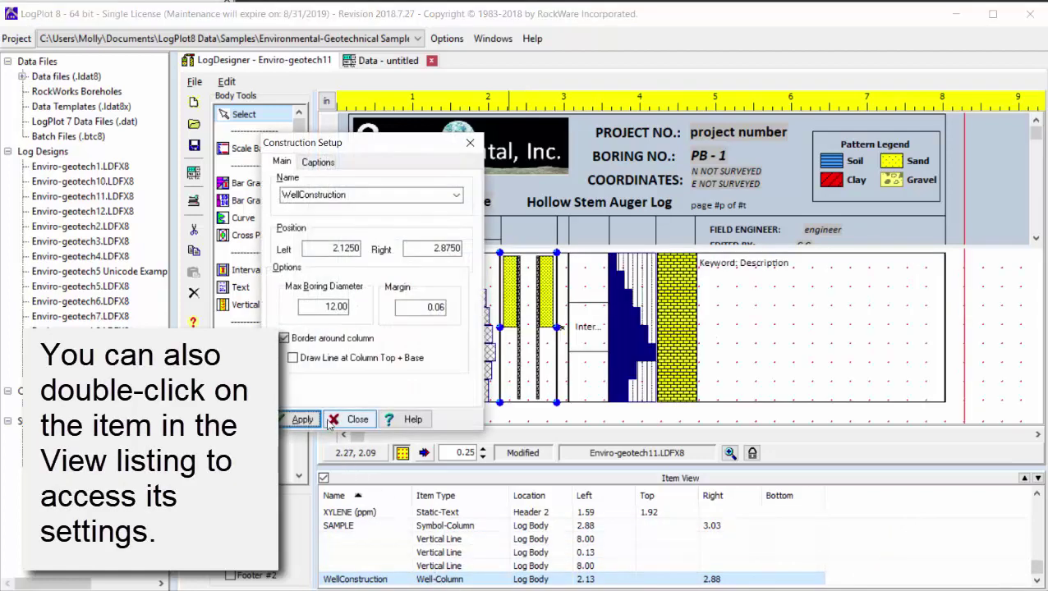
{"action": "left_click", "coordinate": [354, 419]}
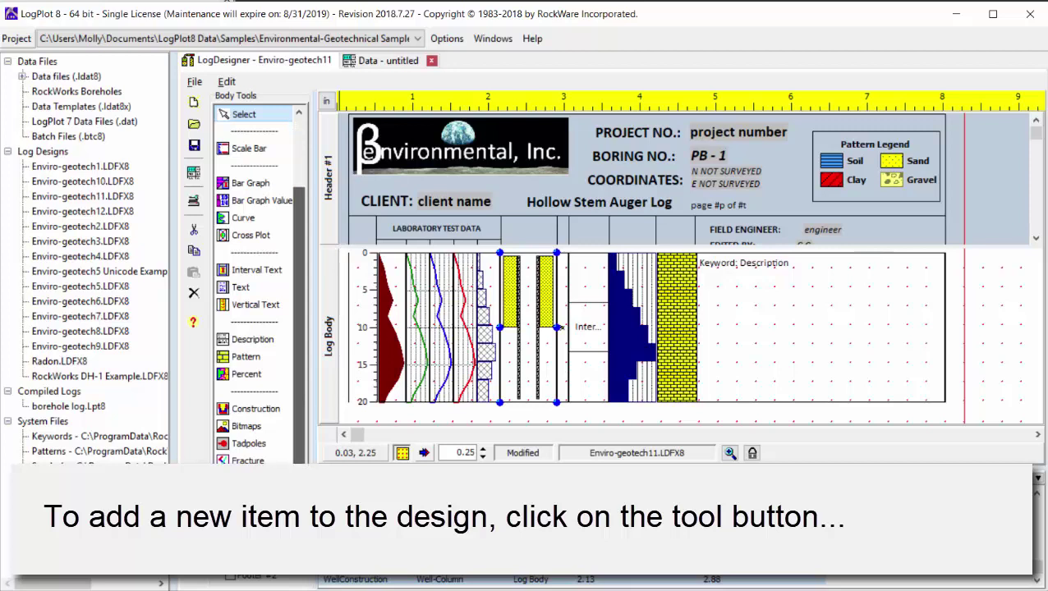
Step: Add a Water Levels column without background fill, place it at 2.30–2.70, and save the design
{"action": "scroll", "coordinate": [299, 247], "scroll_direction": "down", "scroll_amount": 2}
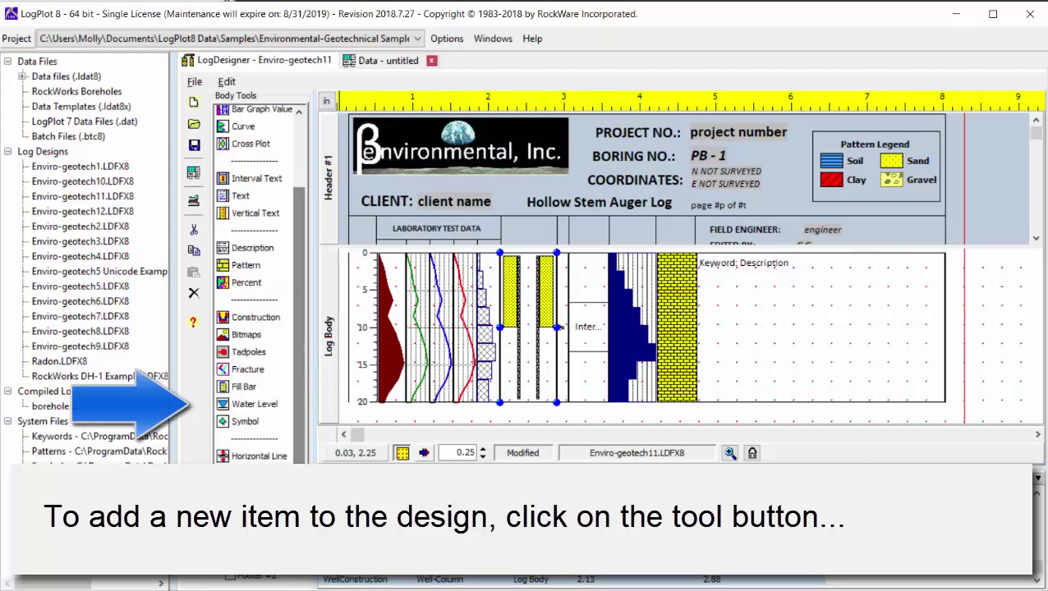
{"action": "left_click", "coordinate": [250, 406]}
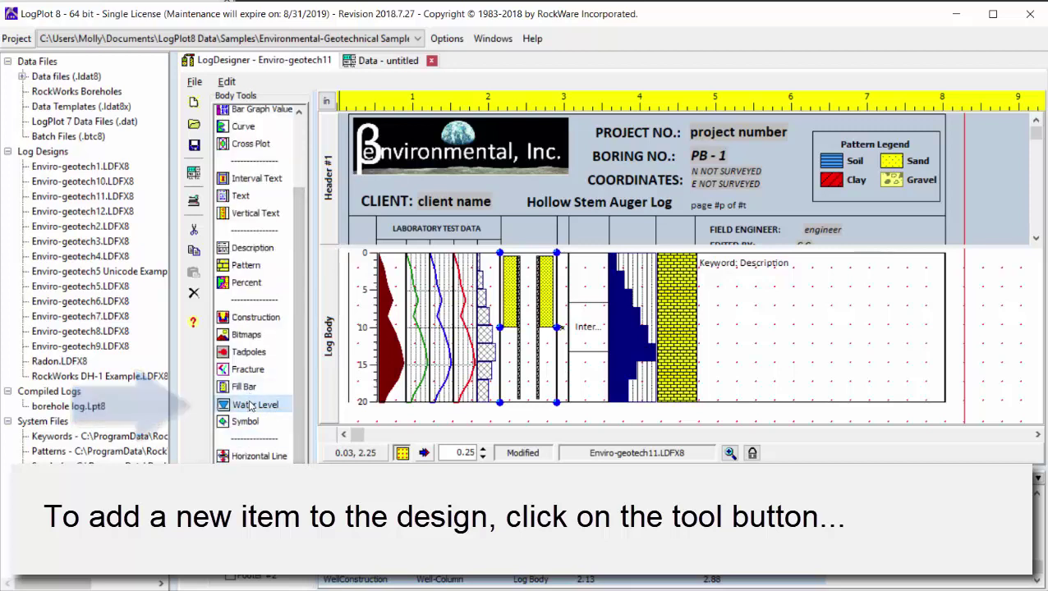
{"action": "left_click", "coordinate": [507, 261]}
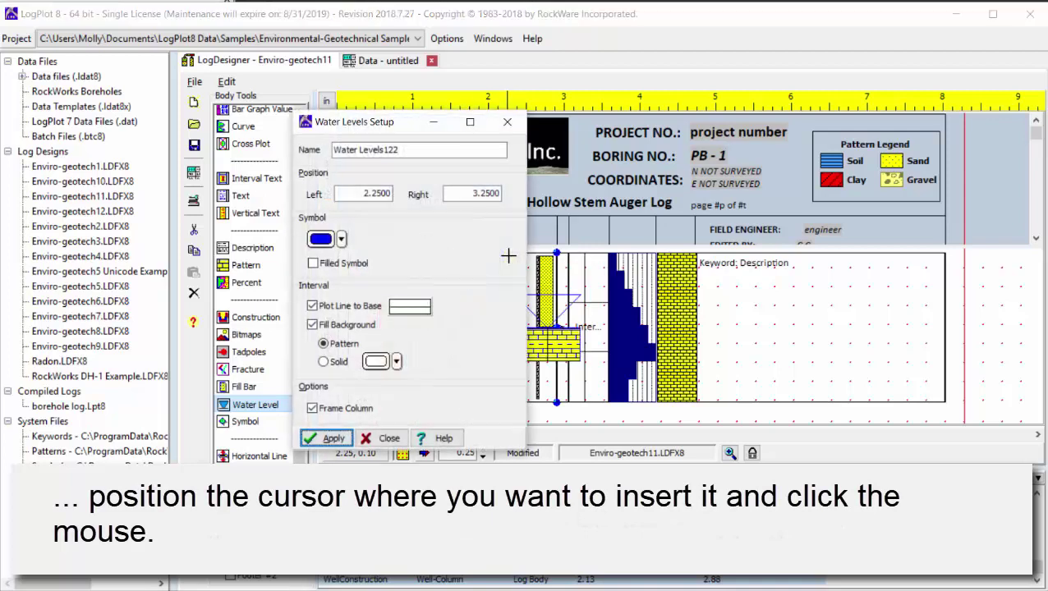
{"action": "left_click", "coordinate": [403, 149]}
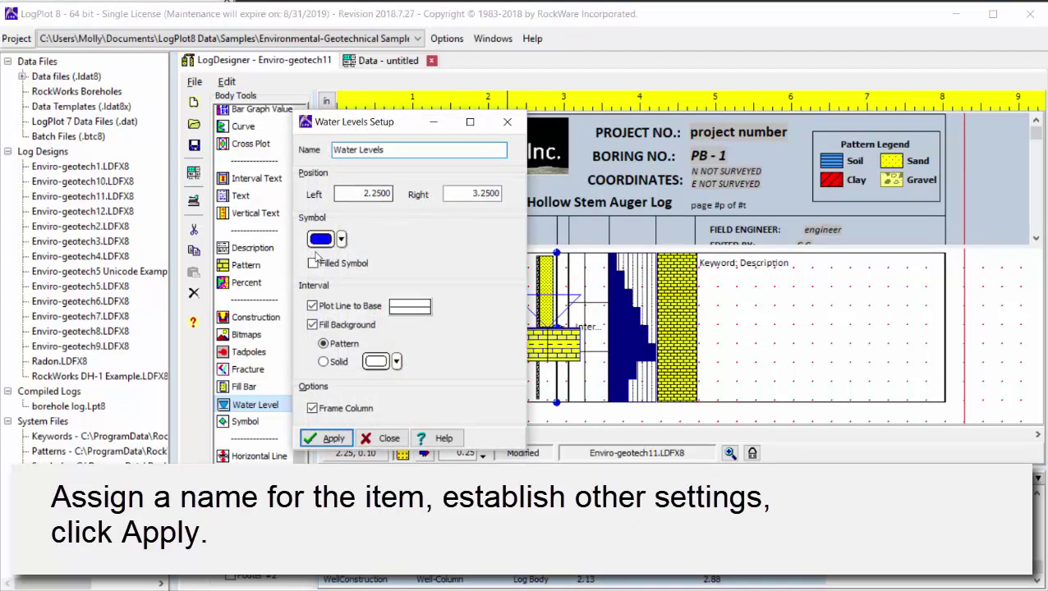
{"action": "left_click", "coordinate": [312, 325]}
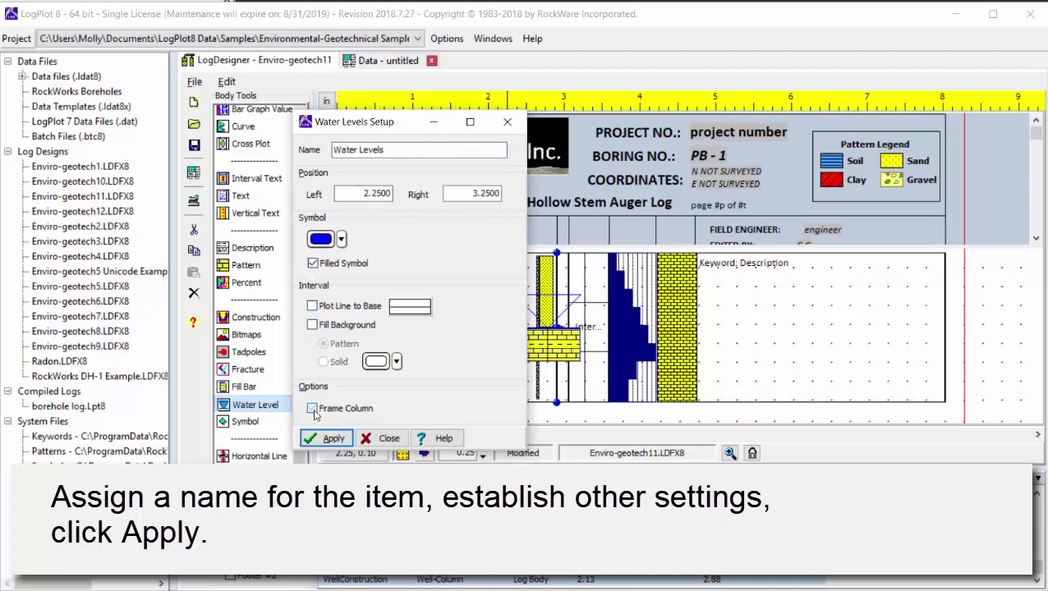
{"action": "left_click", "coordinate": [324, 438]}
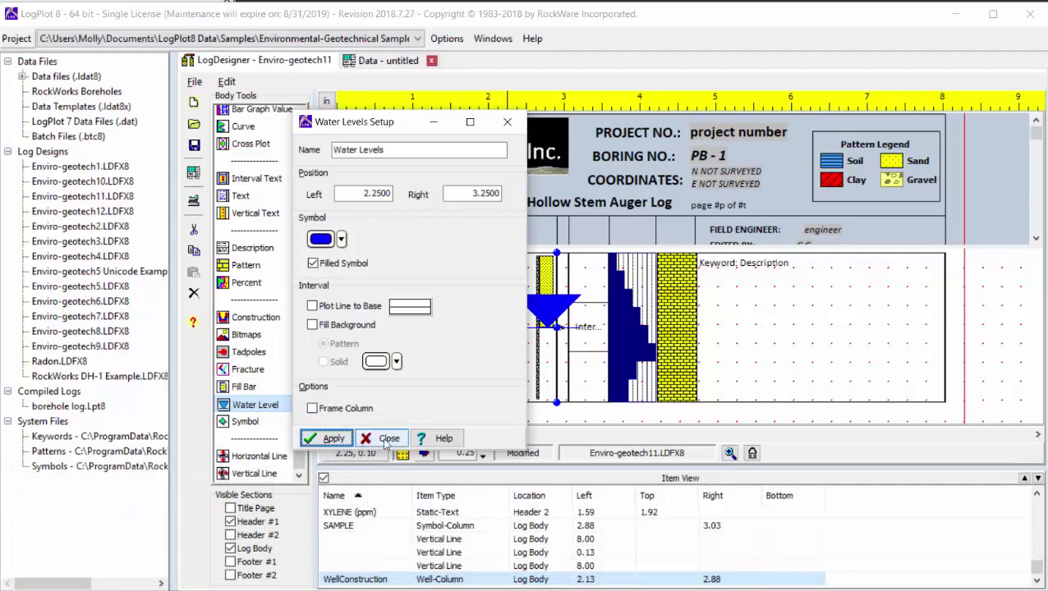
{"action": "left_click", "coordinate": [384, 442]}
{"action": "left_click_drag", "start_coordinate": [577, 355], "coordinate": [529, 326]}
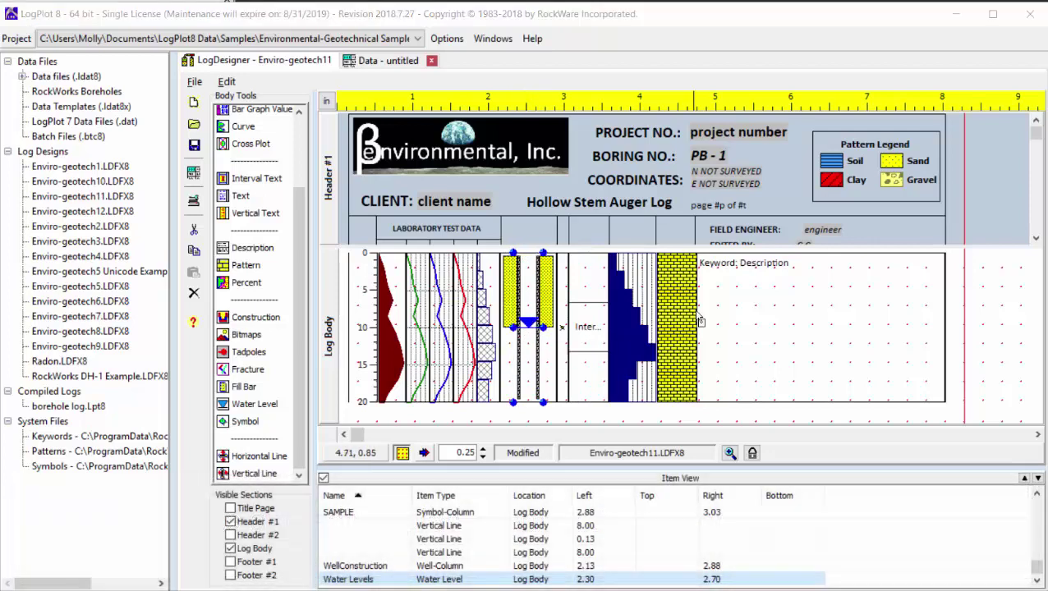
{"action": "left_click", "coordinate": [194, 147]}
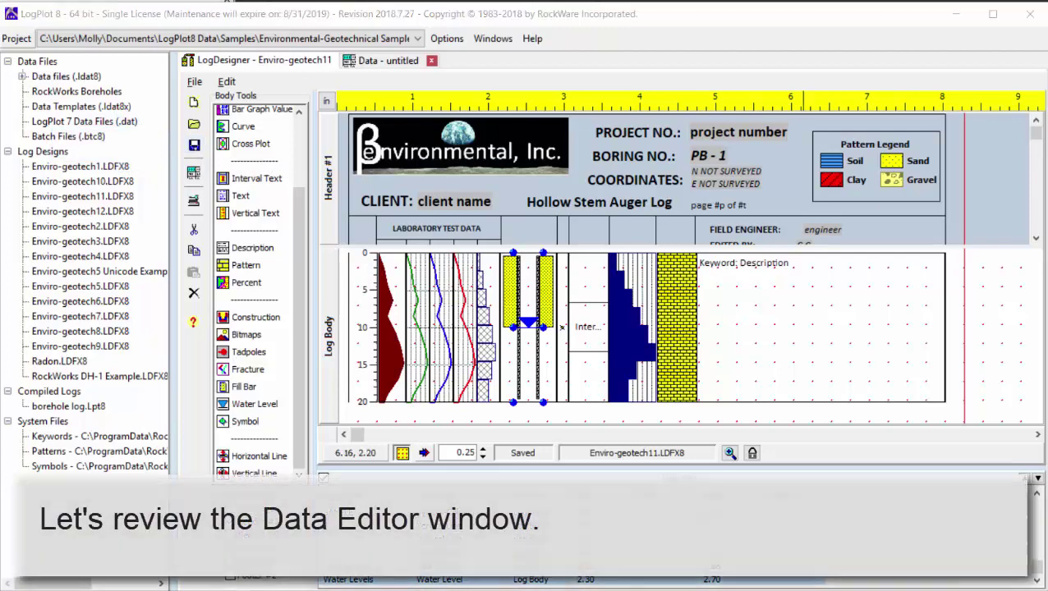
Step: Open the Enviro-geotech11.ldat8 data file in the data editor
{"action": "left_click", "coordinate": [370, 62]}
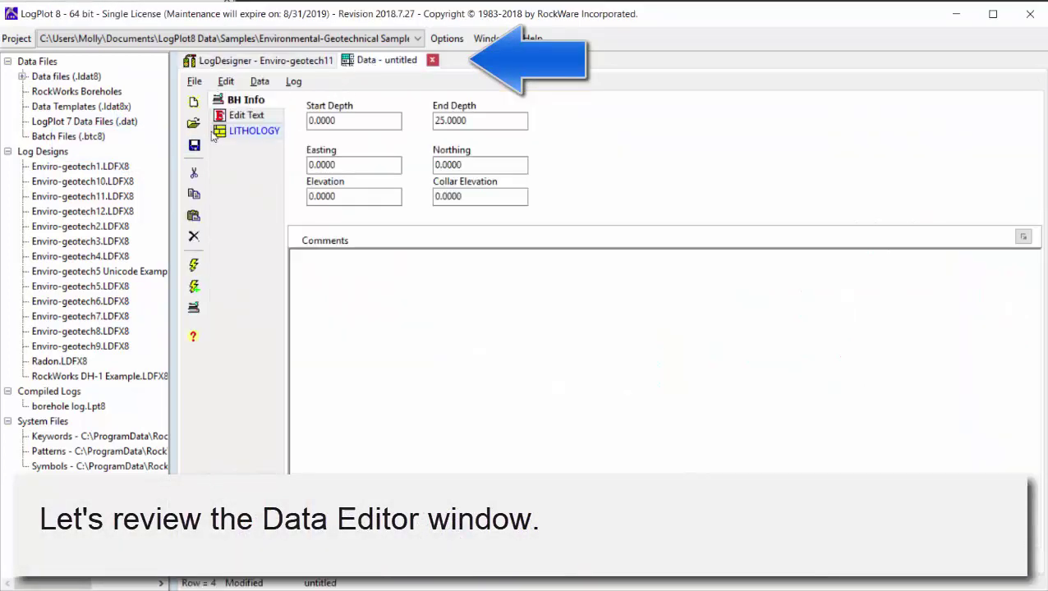
{"action": "left_click", "coordinate": [7, 152]}
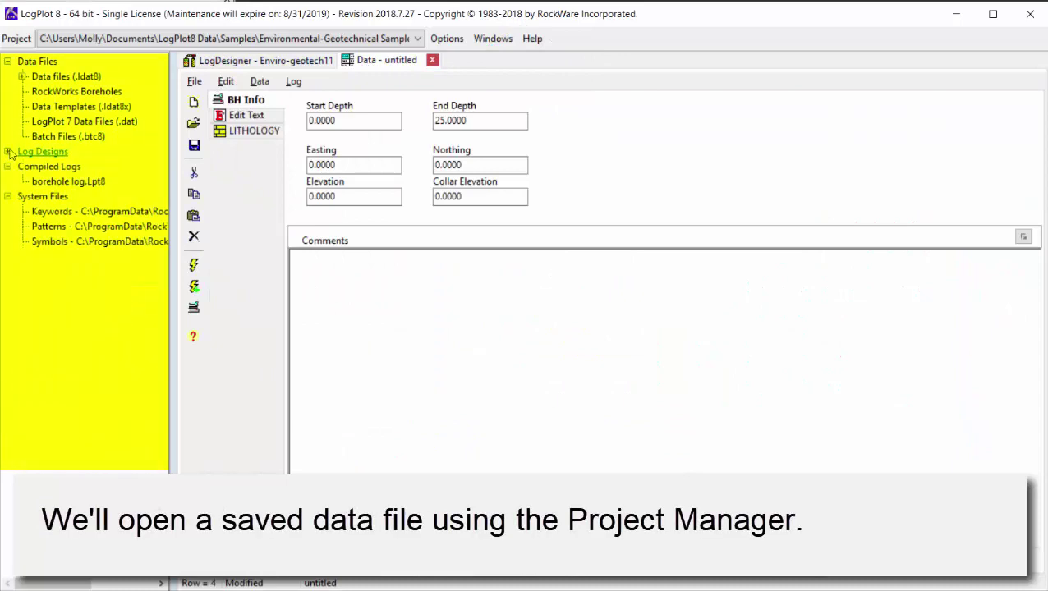
{"action": "left_click", "coordinate": [22, 76]}
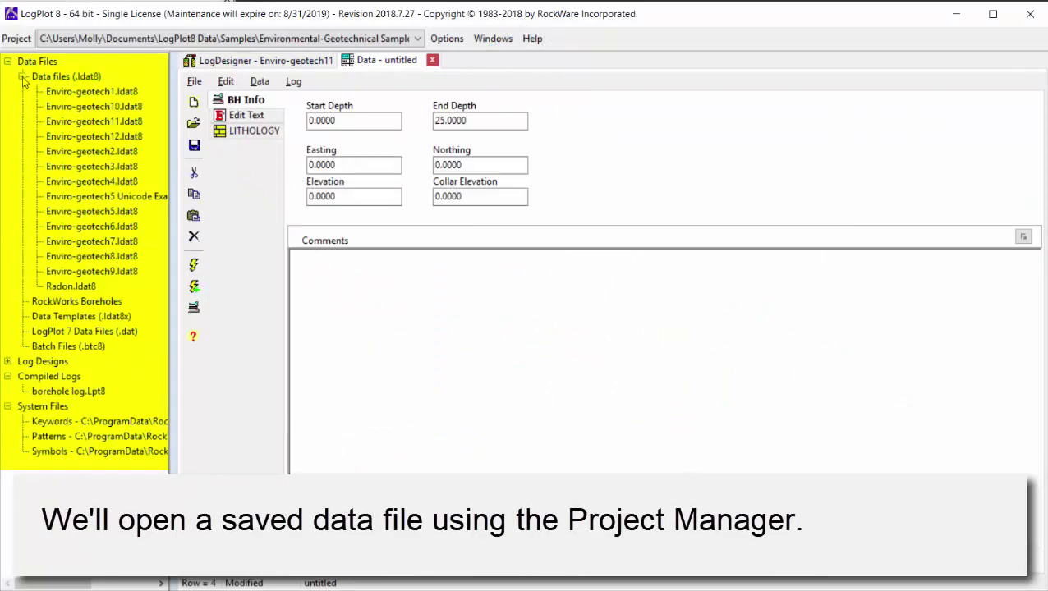
{"action": "double_click", "coordinate": [64, 122]}
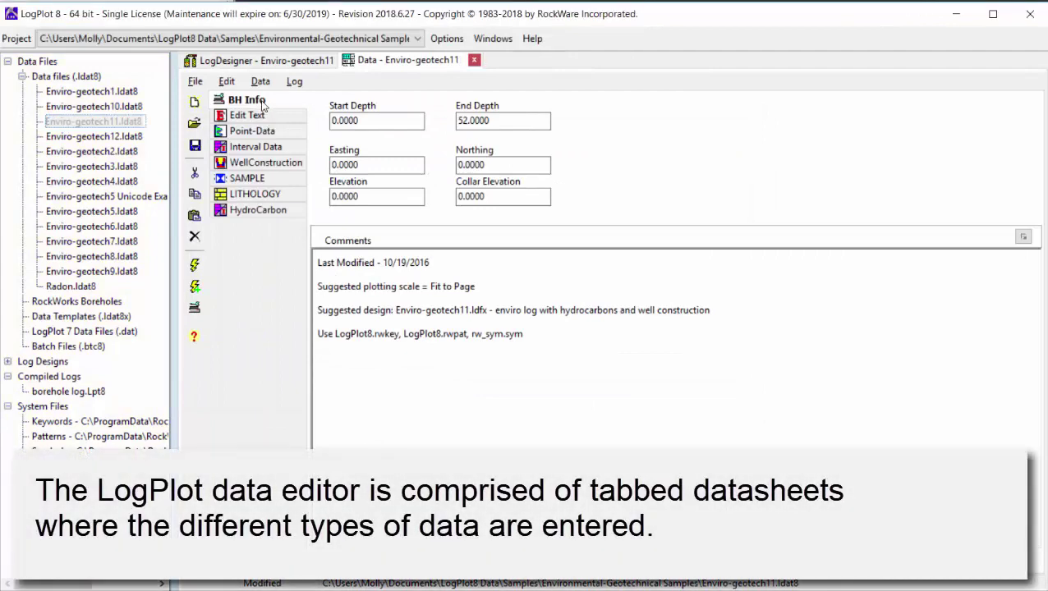
Step: Browse each datasheet, from Edit Text through HydroCarbon, and return to borehole info (End Depth 52)
{"action": "left_click", "coordinate": [259, 116]}
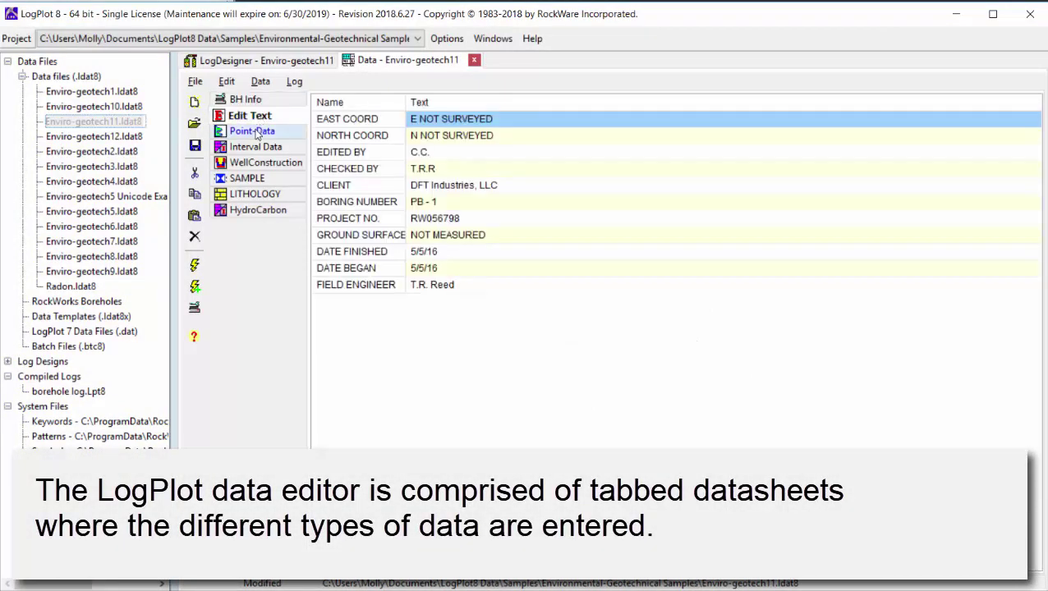
{"action": "left_click", "coordinate": [254, 132]}
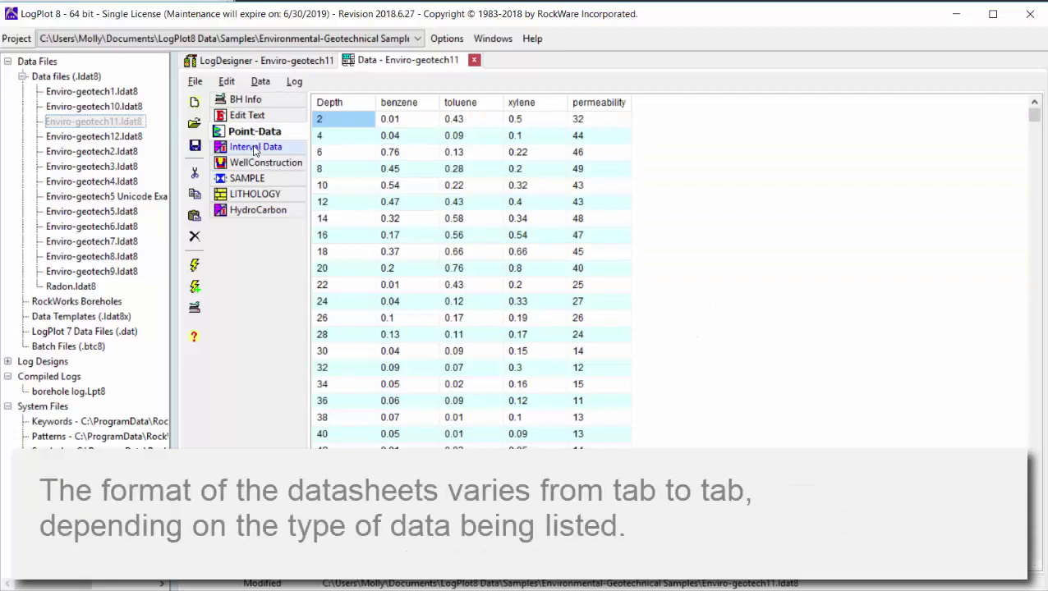
{"action": "left_click", "coordinate": [255, 148]}
{"action": "left_click", "coordinate": [255, 169]}
{"action": "left_click", "coordinate": [249, 179]}
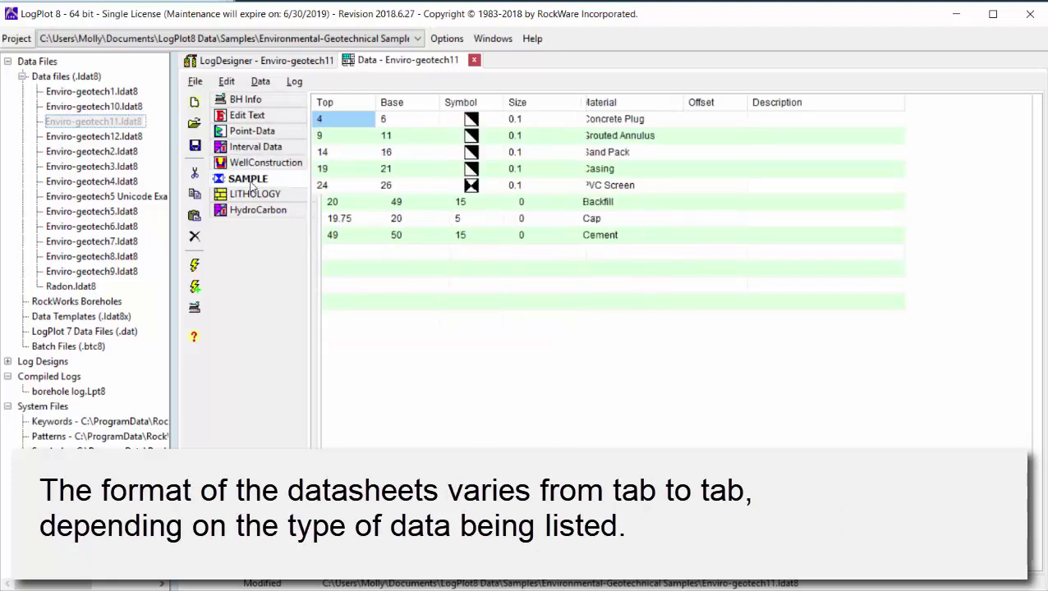
{"action": "left_click", "coordinate": [253, 195]}
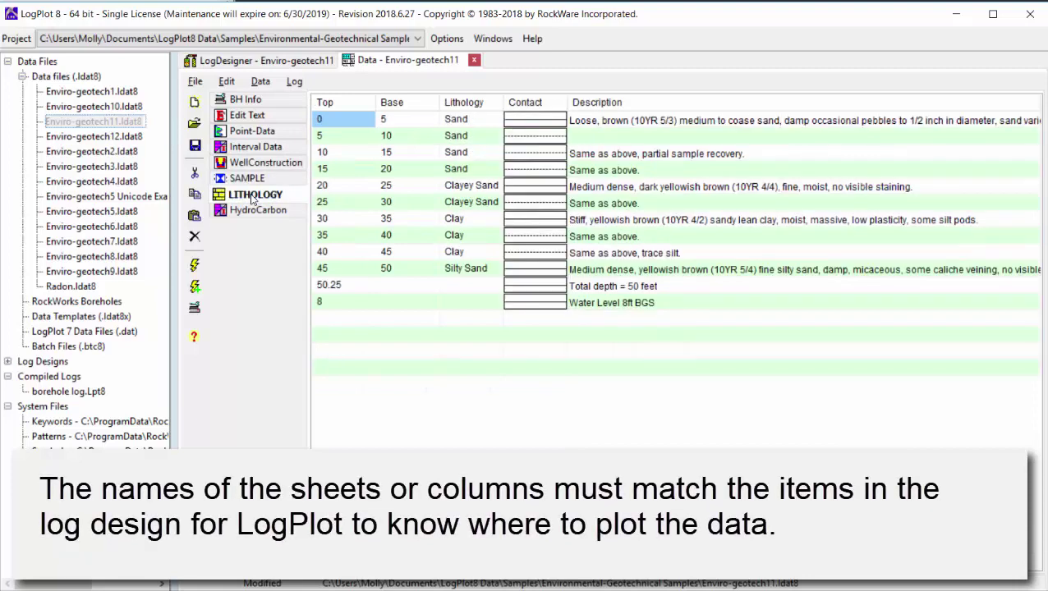
{"action": "left_click", "coordinate": [253, 211]}
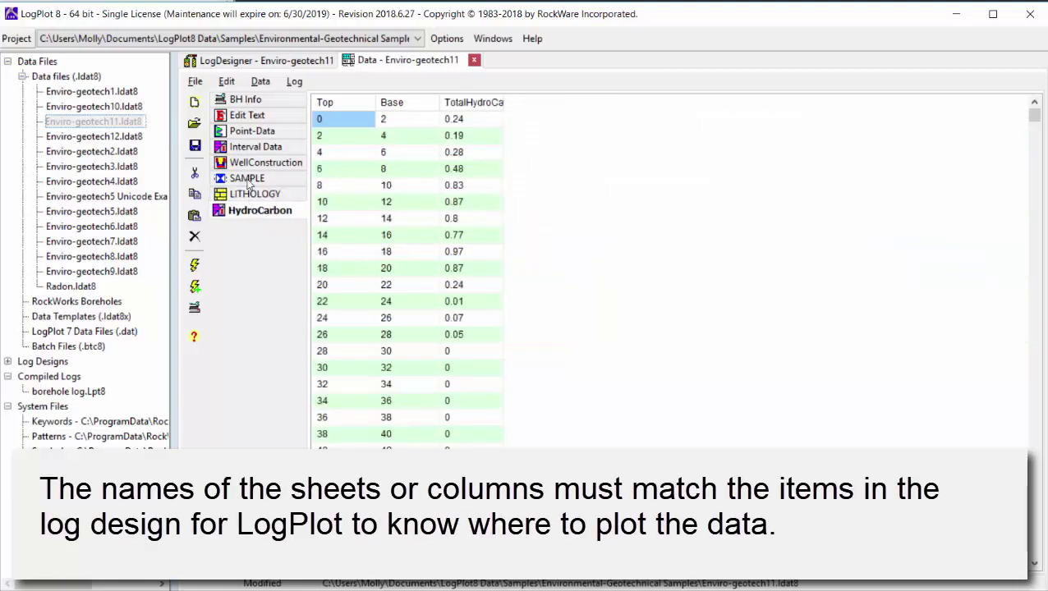
{"action": "left_click", "coordinate": [245, 100]}
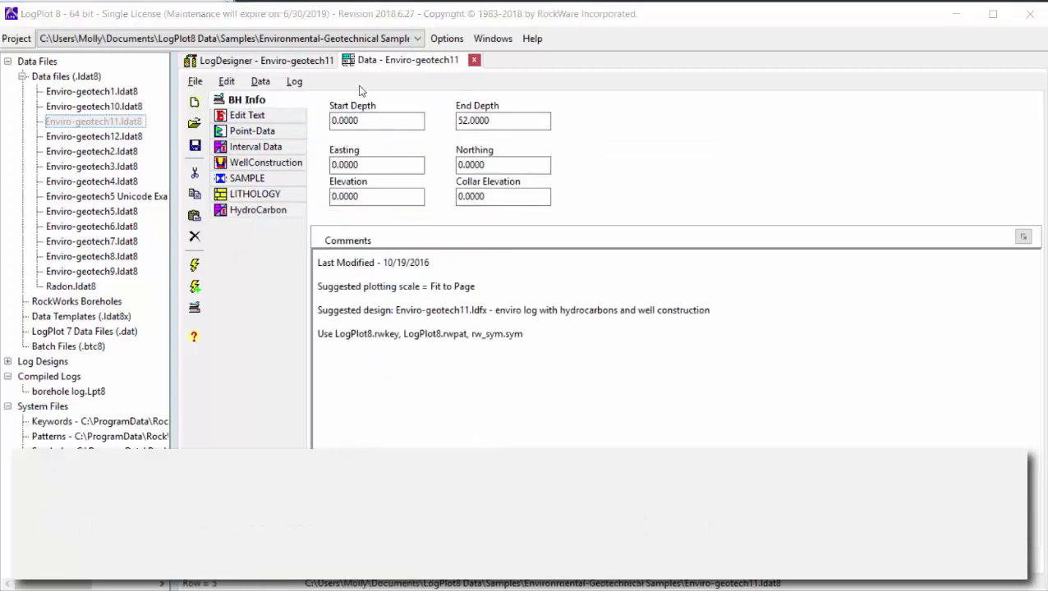
{"action": "left_click", "coordinate": [264, 84]}
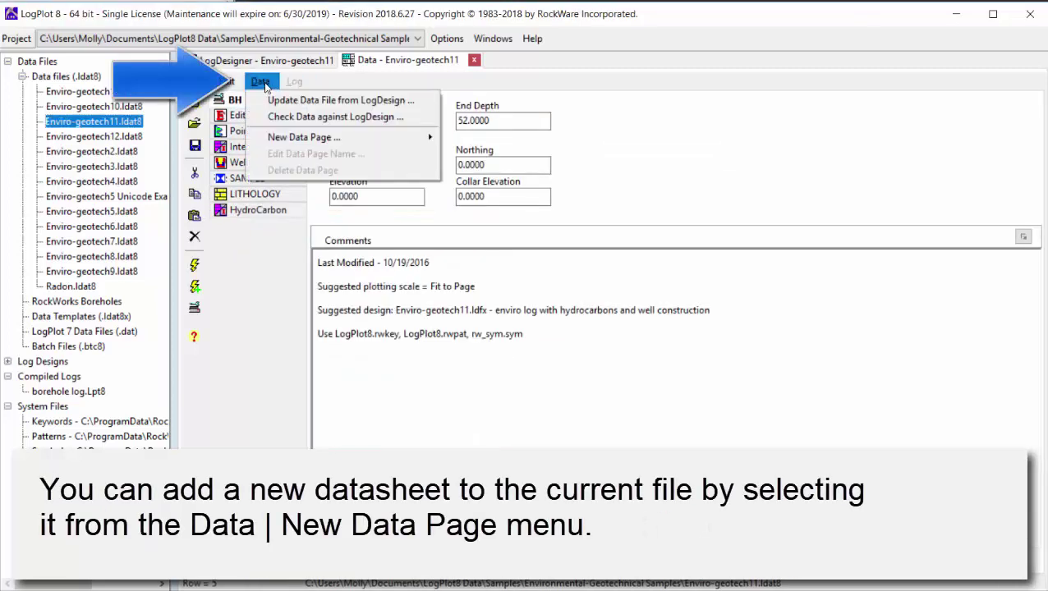
{"action": "mouse_move", "coordinate": [279, 138]}
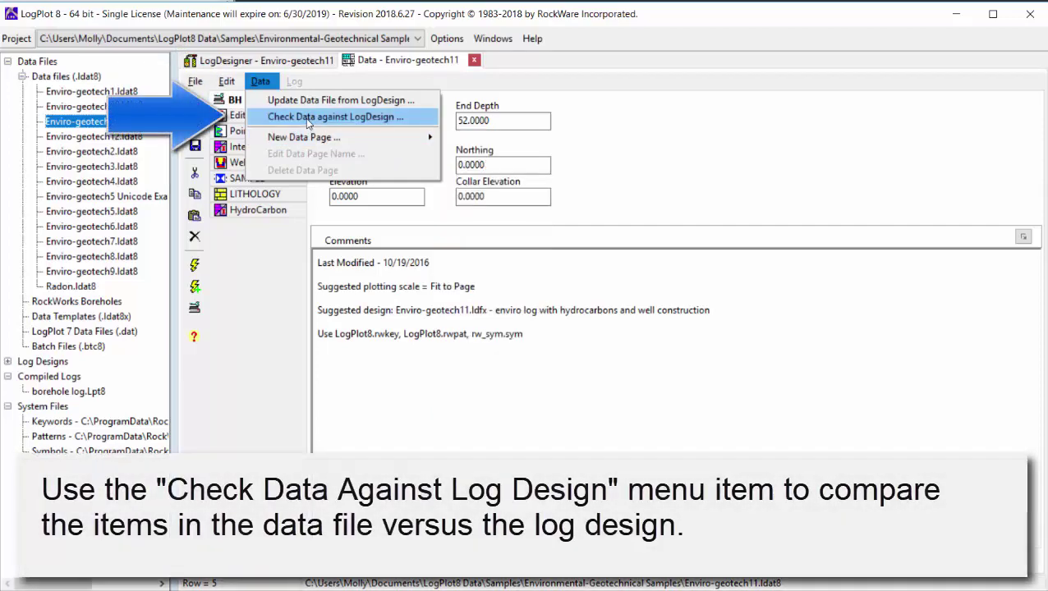
{"action": "left_click", "coordinate": [306, 118]}
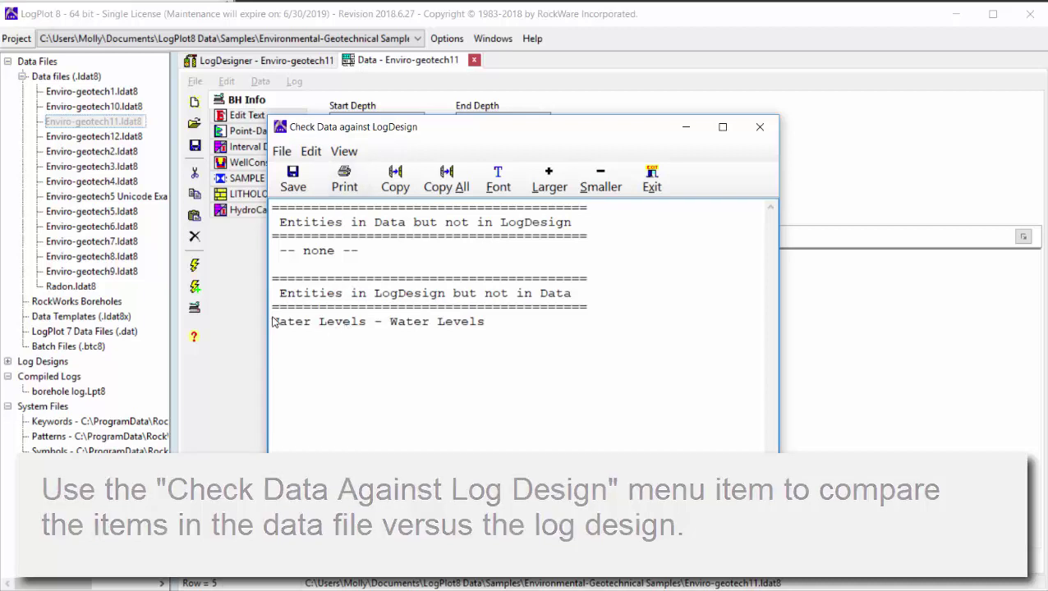
{"action": "left_click_drag", "start_coordinate": [273, 321], "coordinate": [501, 326]}
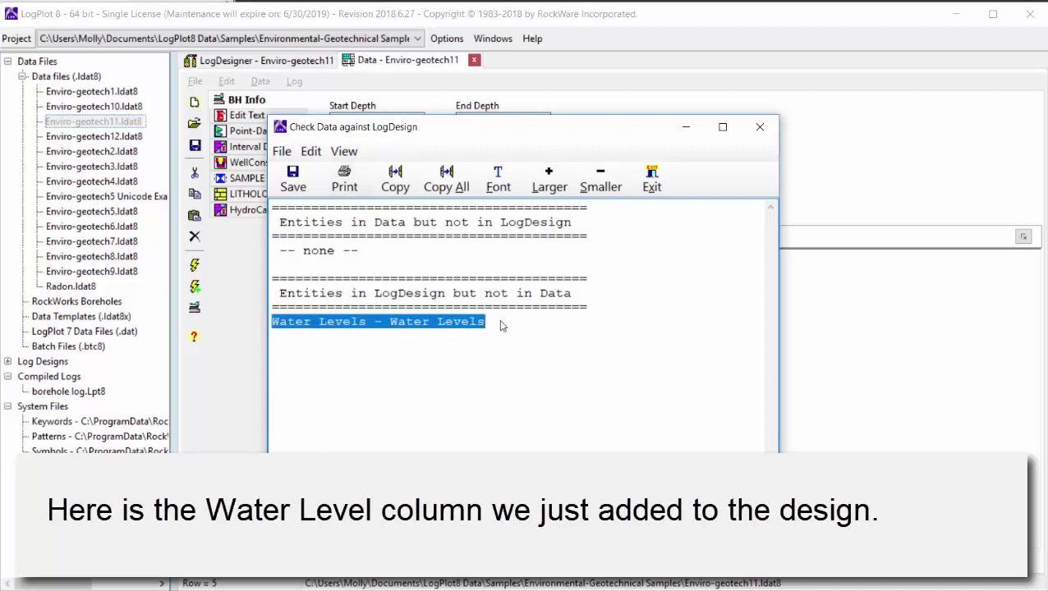
{"action": "left_click", "coordinate": [503, 326]}
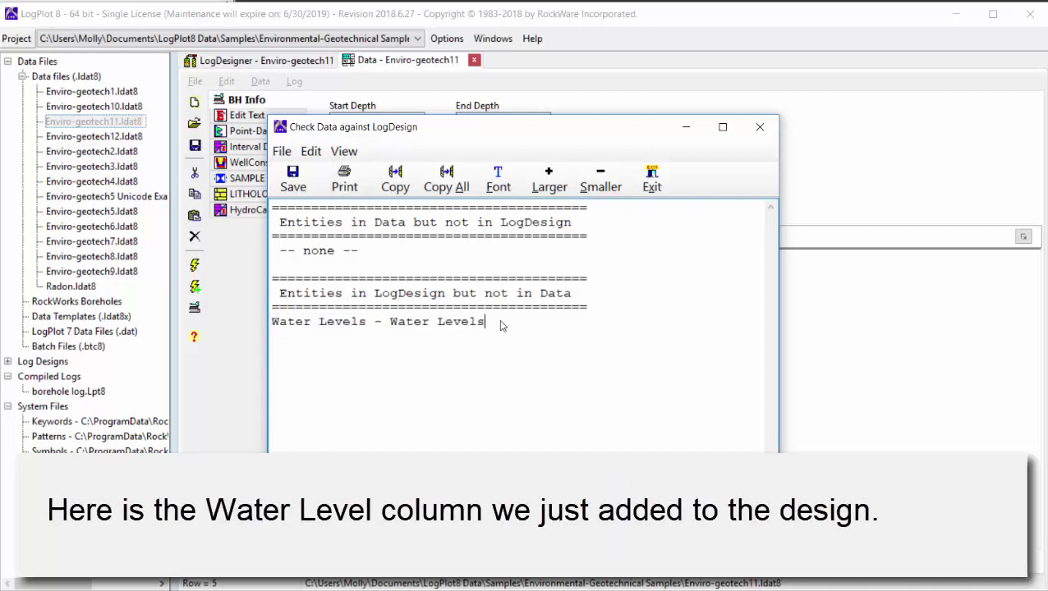
{"action": "left_click", "coordinate": [760, 131]}
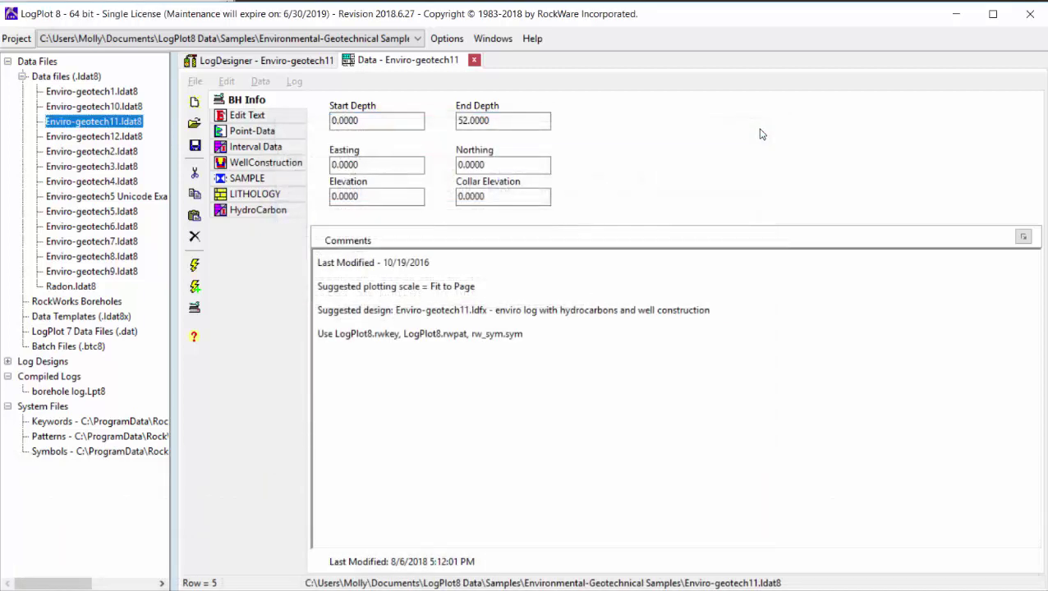
Step: Add the Water Levels datasheet, paste row 8–8 Upper aquifer 2016-04-29, and place it after Interval Data
{"action": "left_click", "coordinate": [261, 82]}
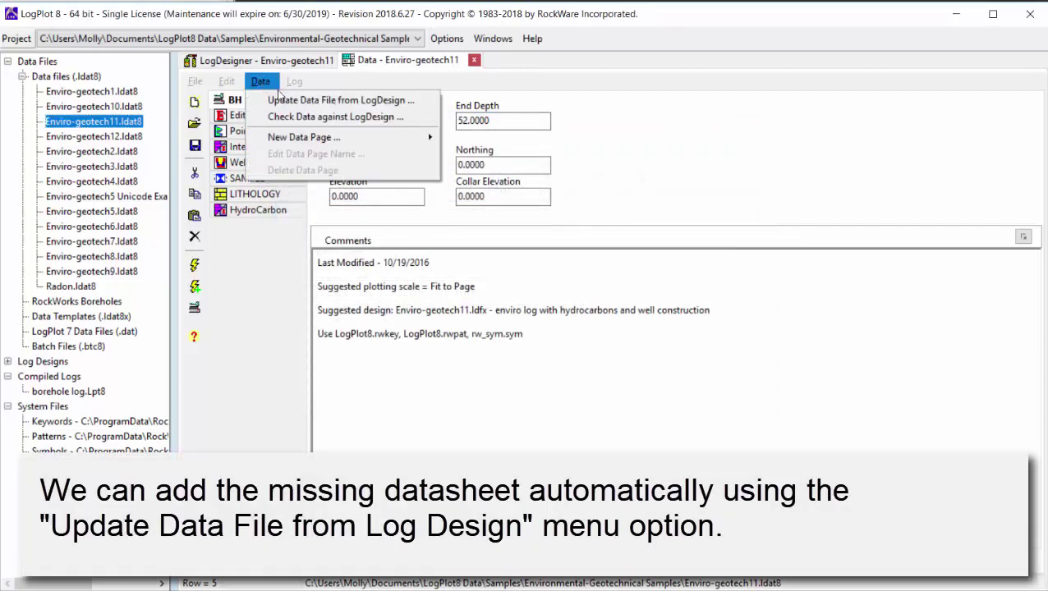
{"action": "left_click", "coordinate": [279, 100]}
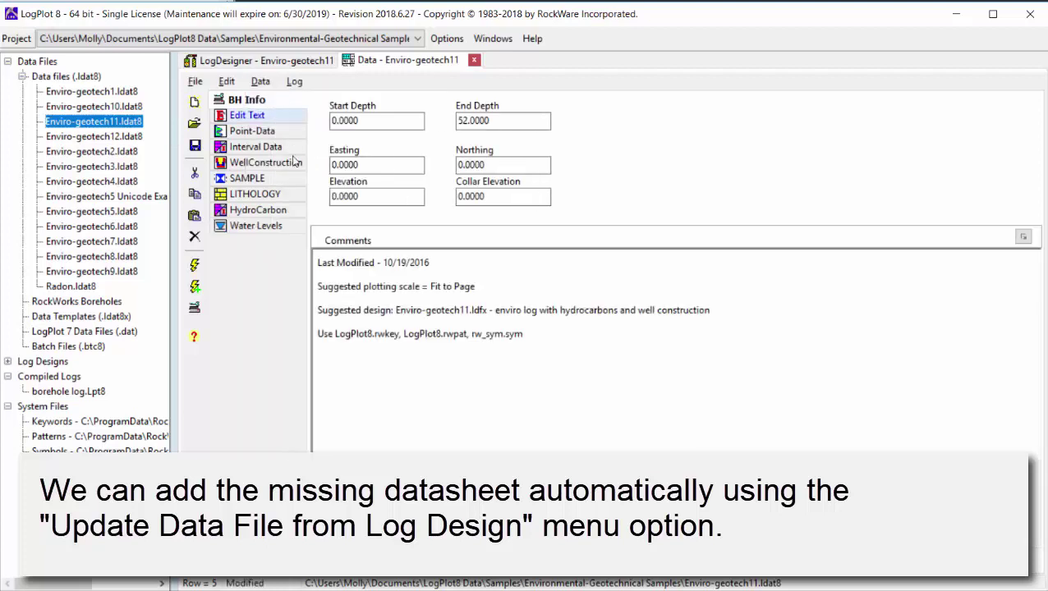
{"action": "left_click", "coordinate": [273, 233]}
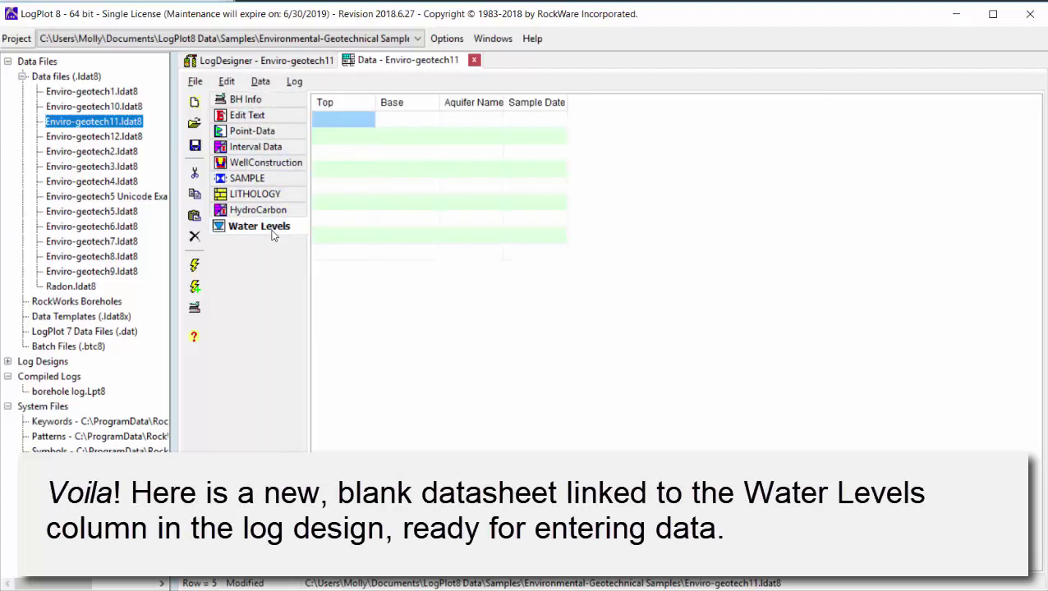
{"action": "left_click", "coordinate": [634, 281]}
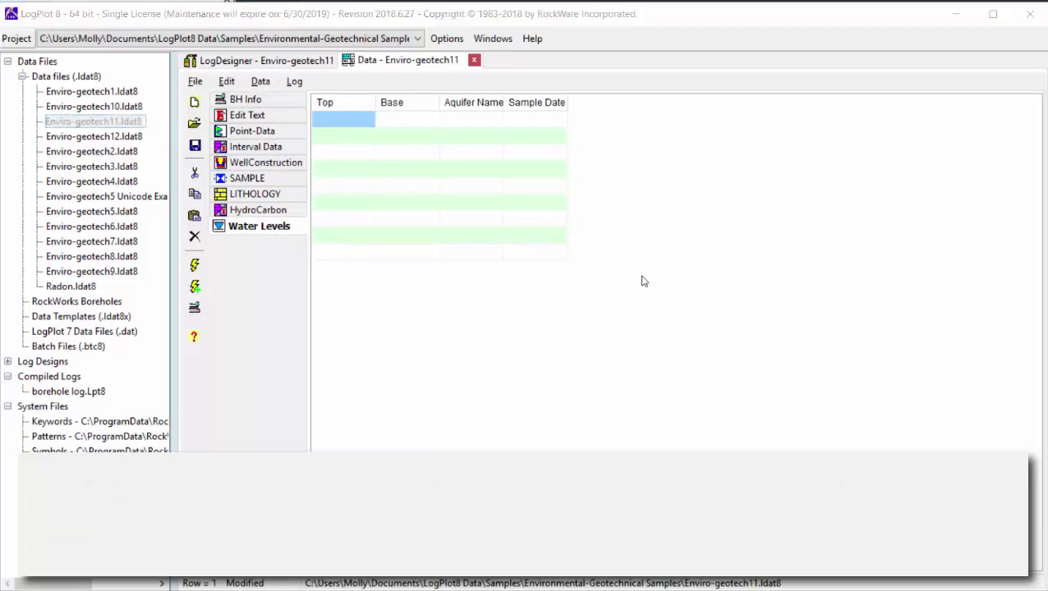
{"action": "type", "text": "8\t8\tUpper\t2016-04-29"}
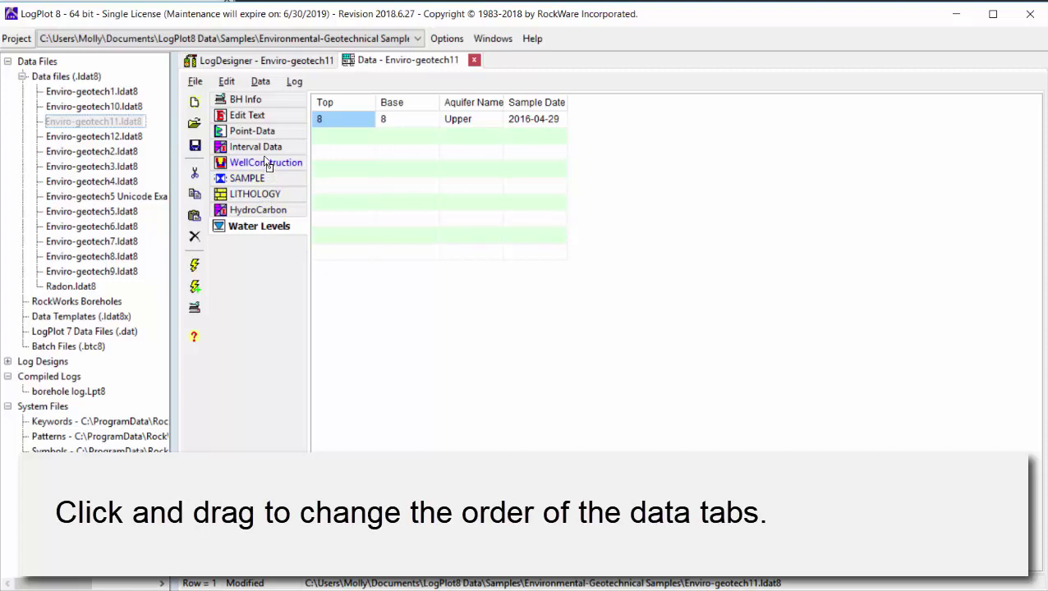
{"action": "left_click_drag", "start_coordinate": [266, 162], "coordinate": [266, 162]}
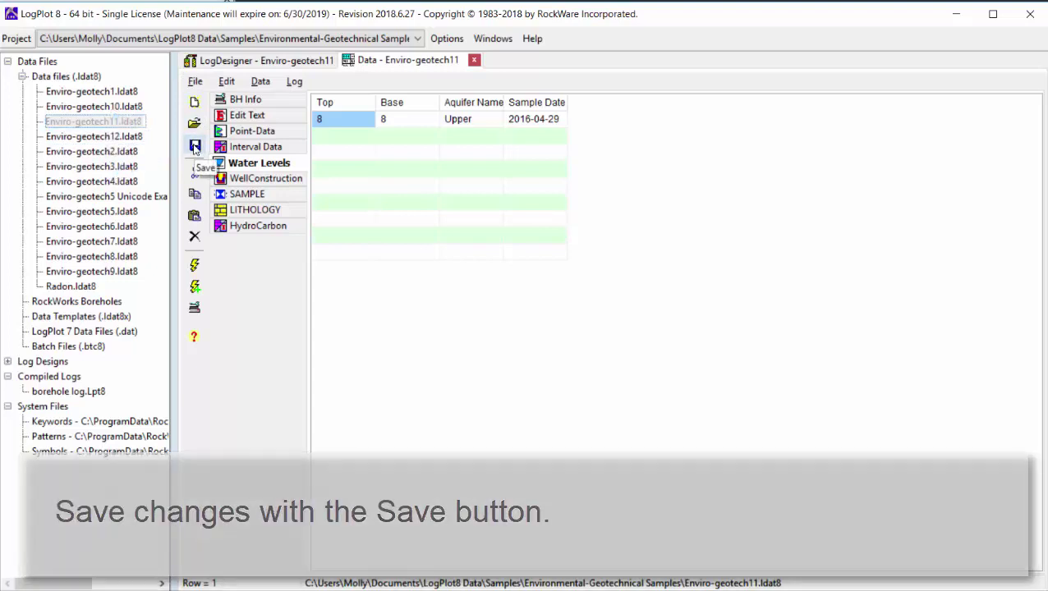
Step: Save the data file and bring up the log compile settings
{"action": "left_click", "coordinate": [195, 146]}
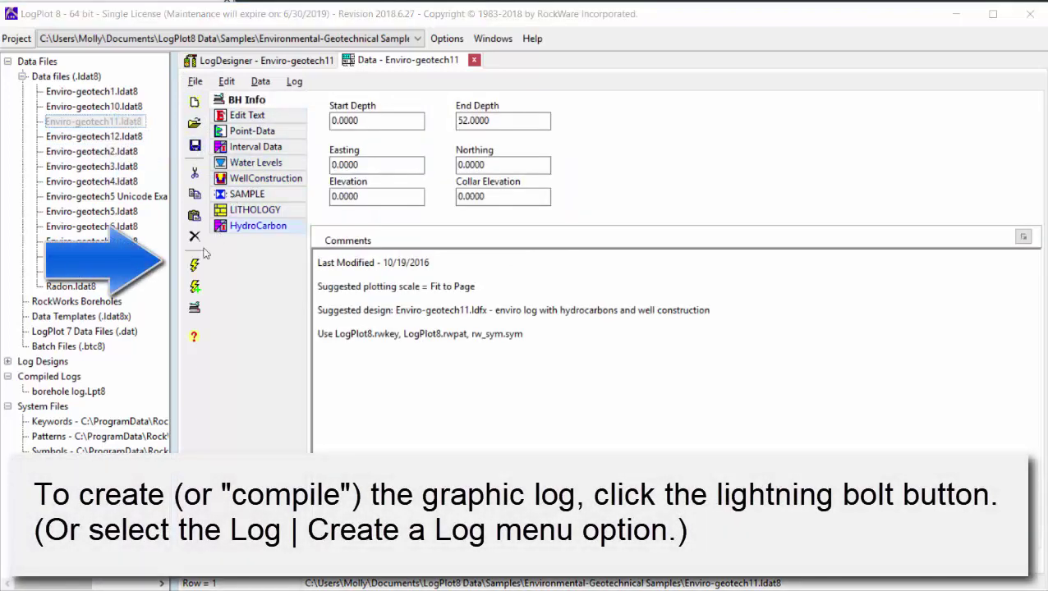
{"action": "left_click", "coordinate": [195, 264]}
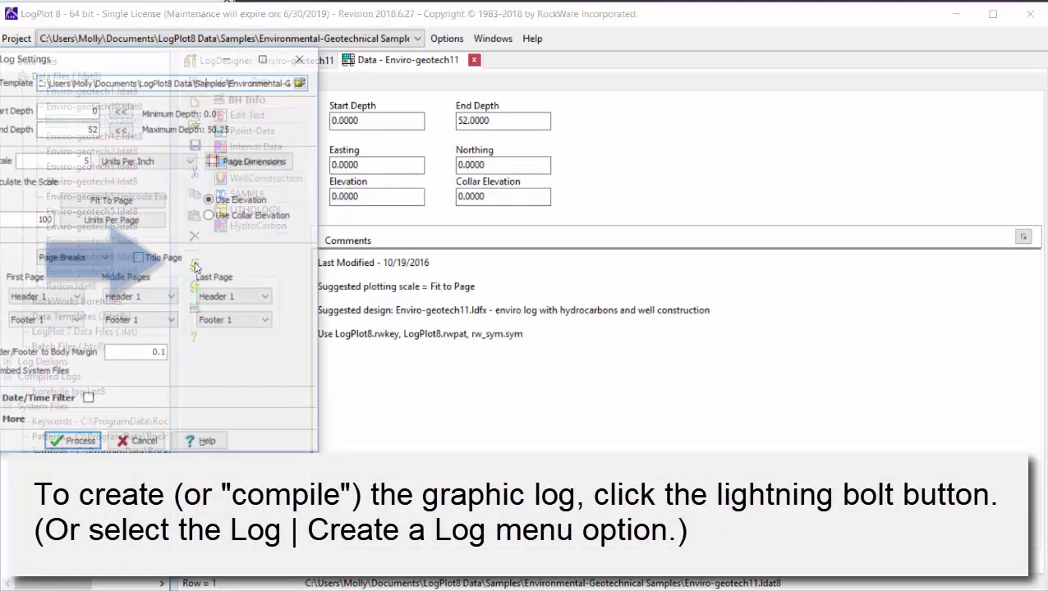
{"action": "left_click_drag", "start_coordinate": [161, 69], "coordinate": [756, 125]}
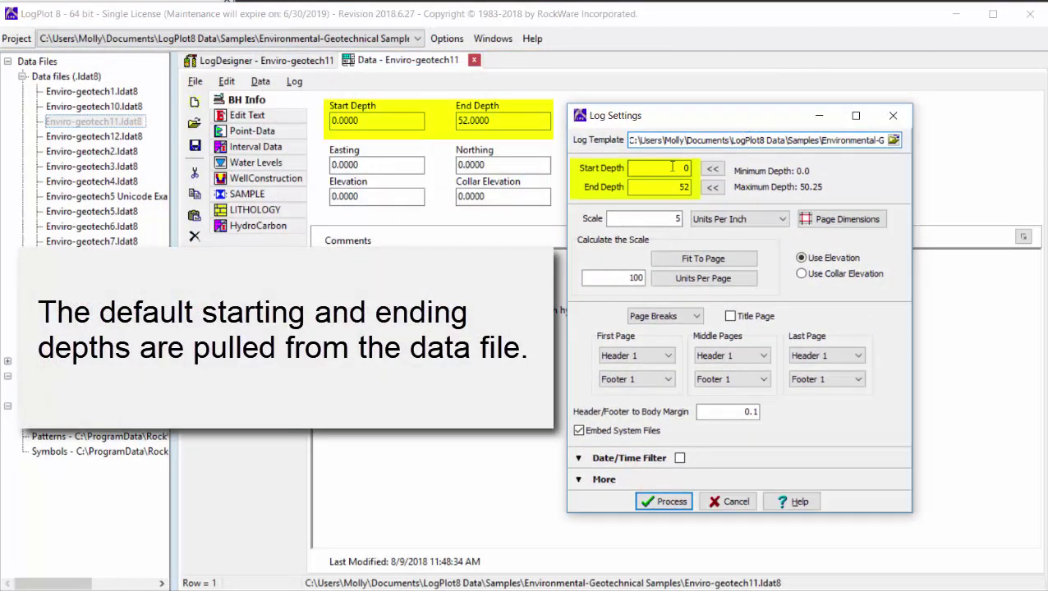
Step: Compile the log with Fit To Page scale, Page Breaks, and Header 1 on first and middle pages
{"action": "double_click", "coordinate": [691, 186]}
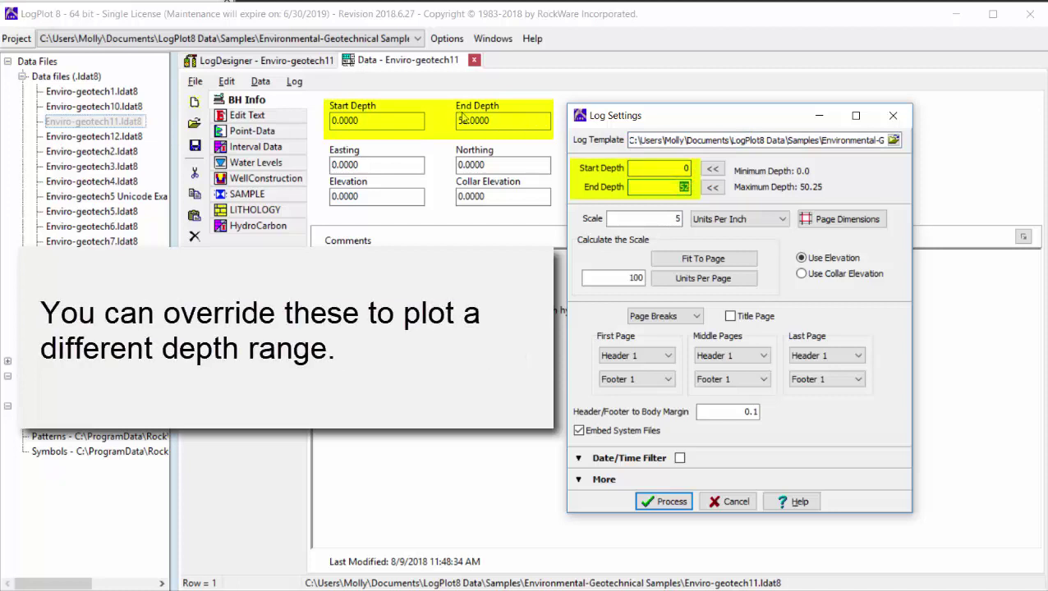
{"action": "double_click", "coordinate": [678, 219]}
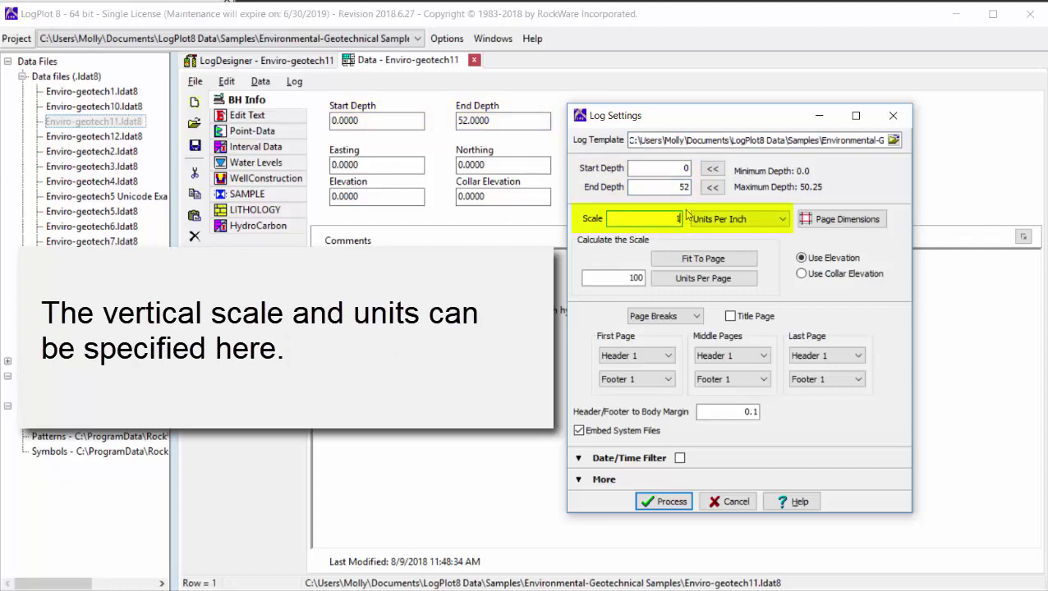
{"action": "left_click", "coordinate": [757, 221]}
{"action": "left_click", "coordinate": [731, 233]}
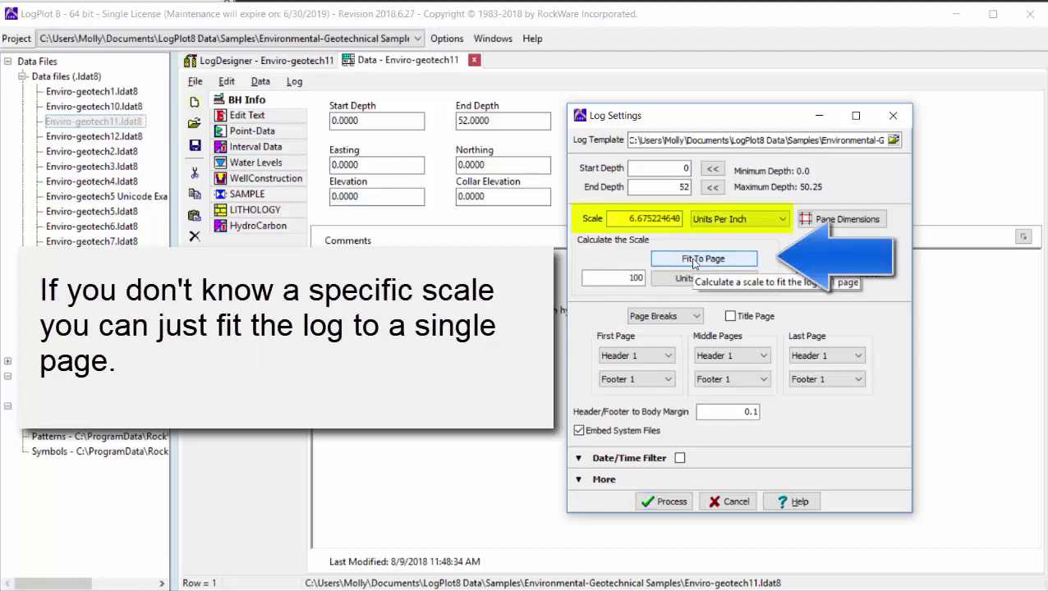
{"action": "left_click", "coordinate": [693, 262]}
{"action": "left_click", "coordinate": [672, 317]}
{"action": "left_click", "coordinate": [673, 320]}
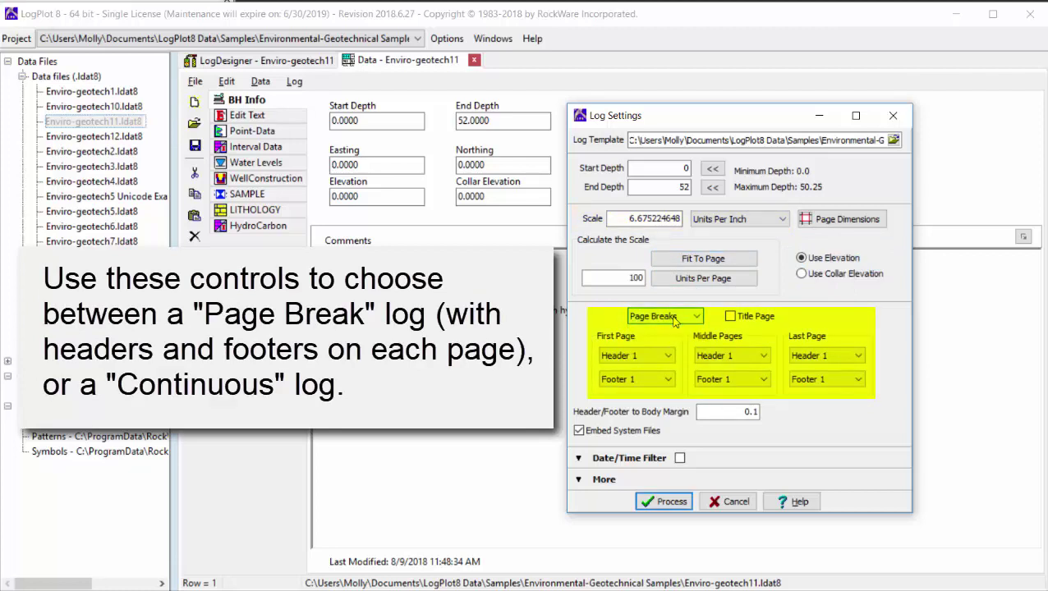
{"action": "left_click", "coordinate": [669, 357]}
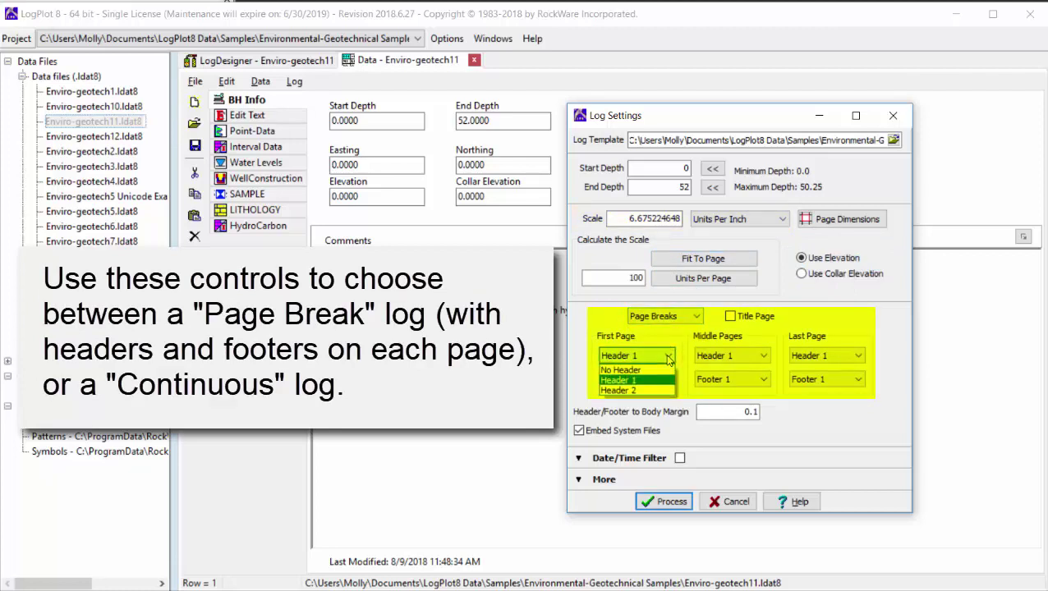
{"action": "left_click", "coordinate": [669, 359]}
{"action": "left_click", "coordinate": [764, 356]}
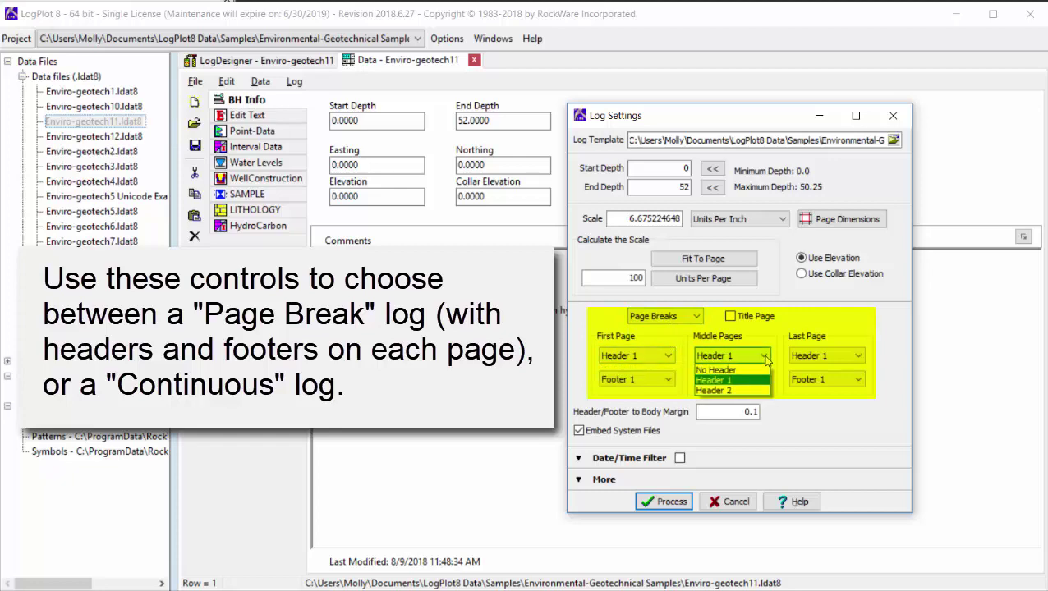
{"action": "left_click", "coordinate": [765, 359]}
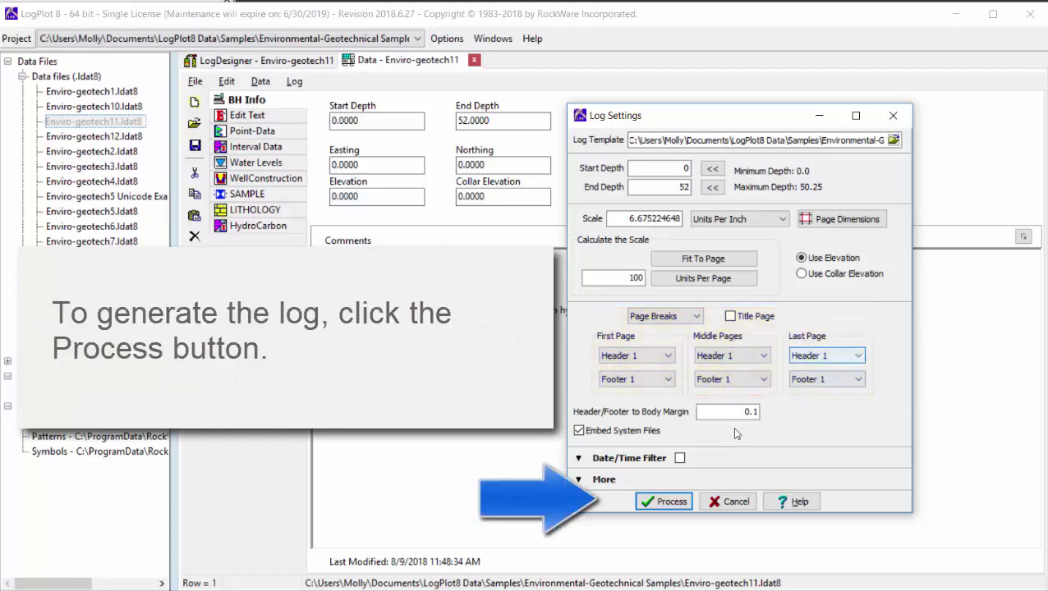
{"action": "left_click", "coordinate": [671, 499]}
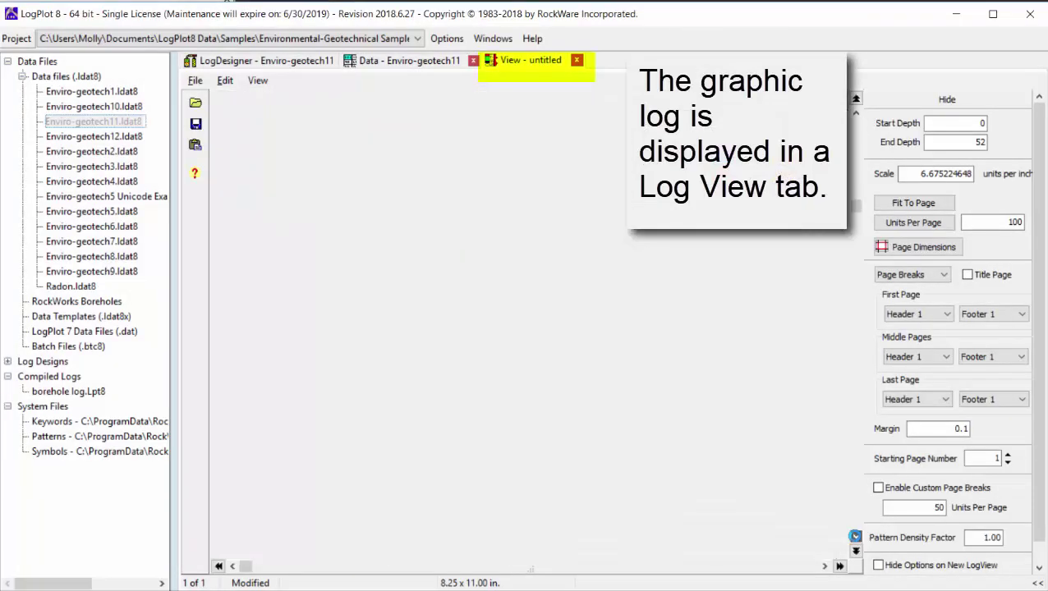
Step: Change the log scale to 3 units per inch, apply it, and check page 2 of 3
{"action": "left_click", "coordinate": [856, 536]}
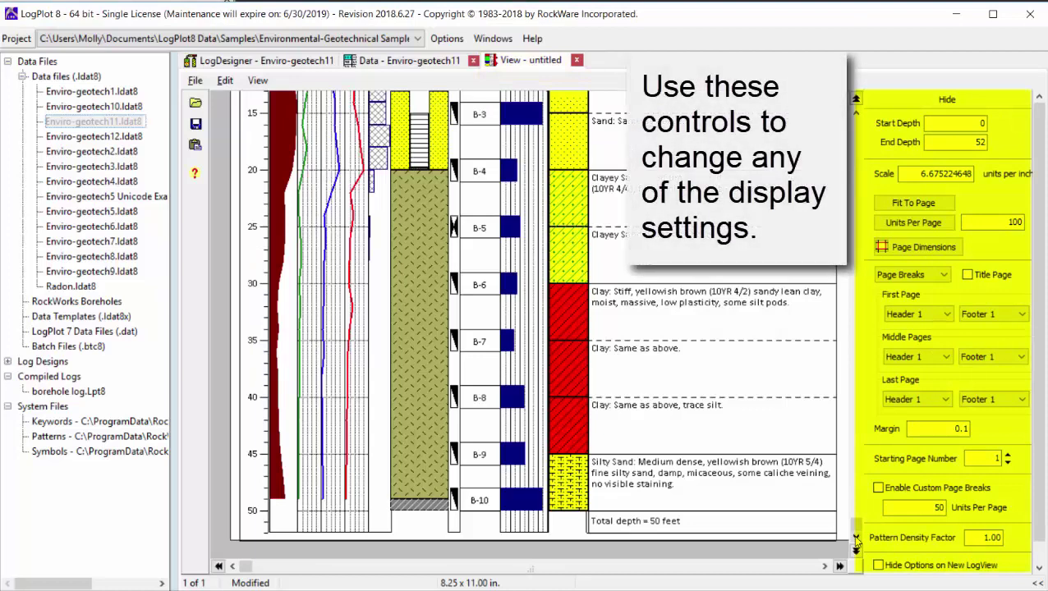
{"action": "left_click_drag", "start_coordinate": [856, 532], "coordinate": [856, 114]}
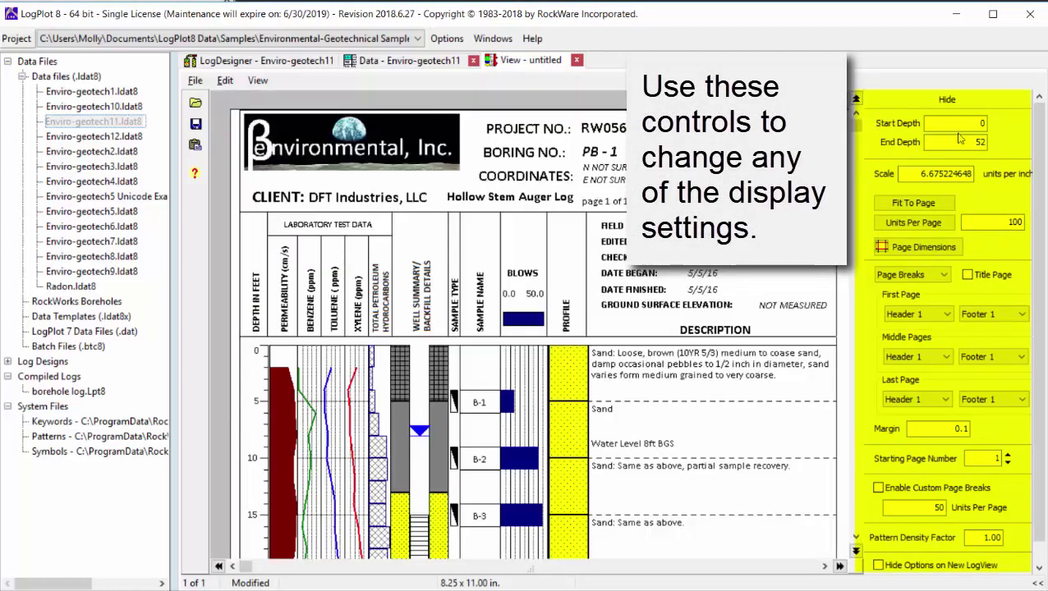
{"action": "double_click", "coordinate": [971, 174]}
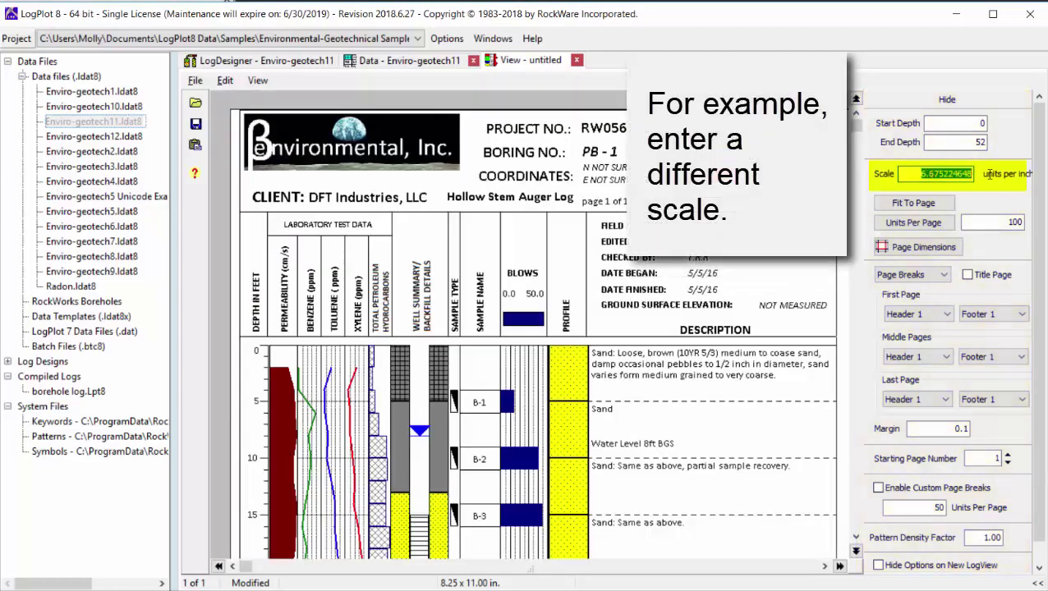
{"action": "type", "text": "3"}
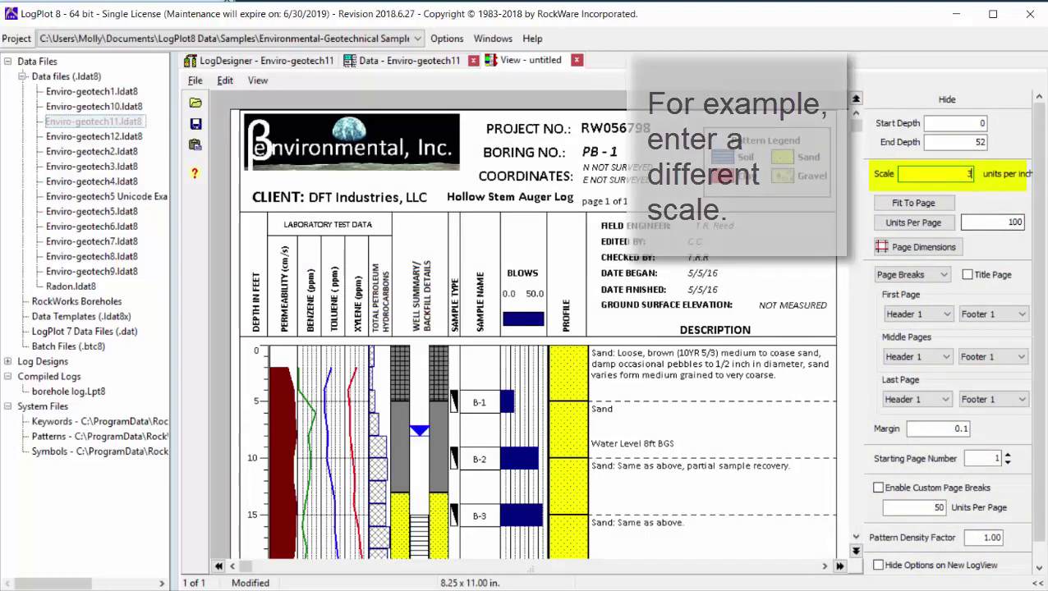
{"action": "scroll", "coordinate": [1044, 481], "scroll_direction": "down", "scroll_amount": 1}
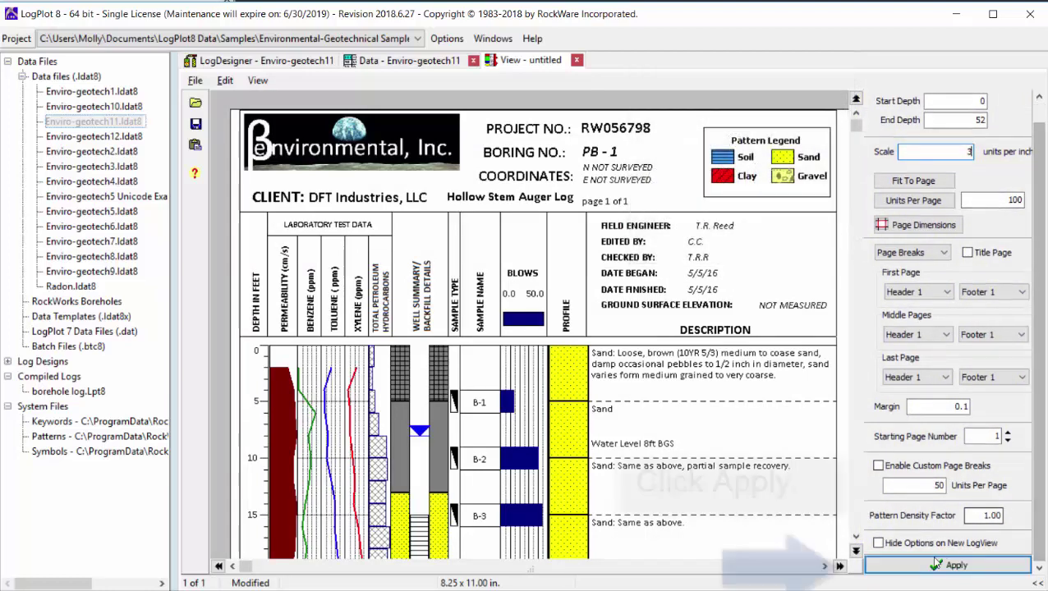
{"action": "left_click", "coordinate": [931, 565]}
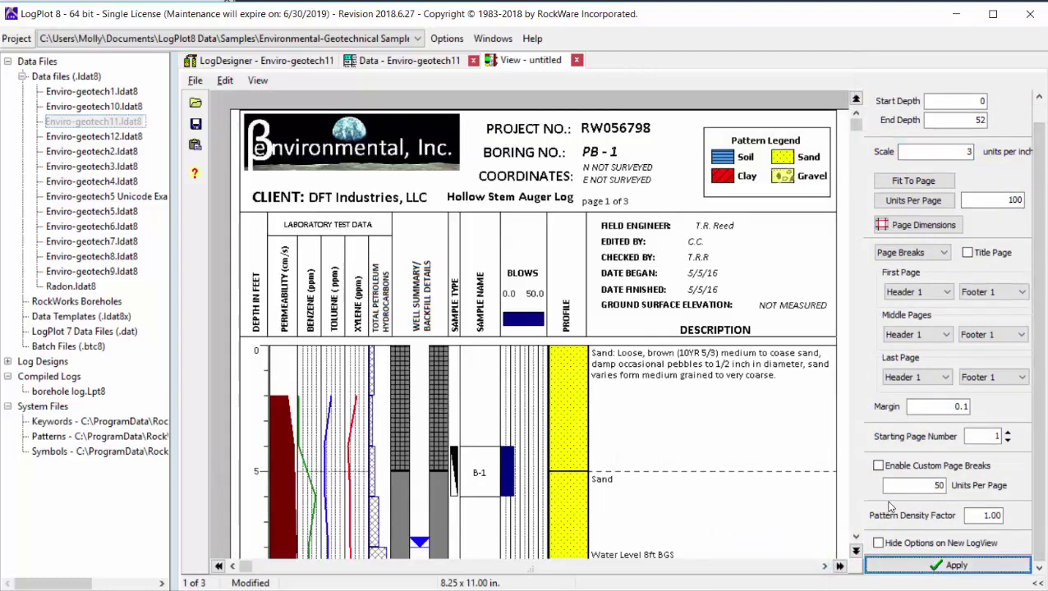
{"action": "left_click", "coordinate": [855, 517]}
{"action": "left_click", "coordinate": [856, 517]}
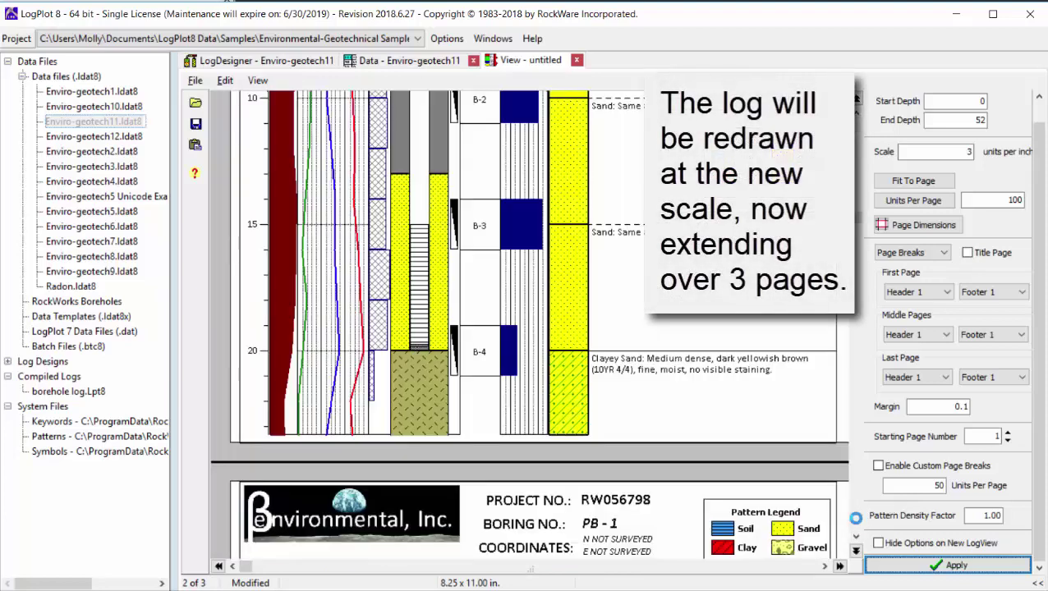
{"action": "left_click", "coordinate": [855, 519]}
{"action": "left_click", "coordinate": [855, 519]}
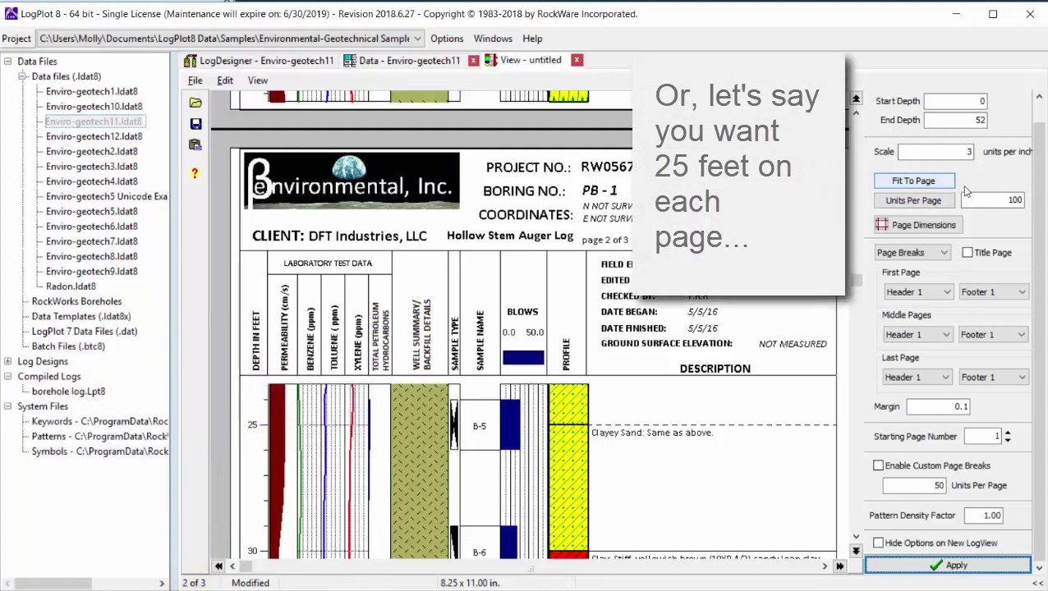
Step: Rescale the log to 25 feet per page and apply it
{"action": "double_click", "coordinate": [1018, 200]}
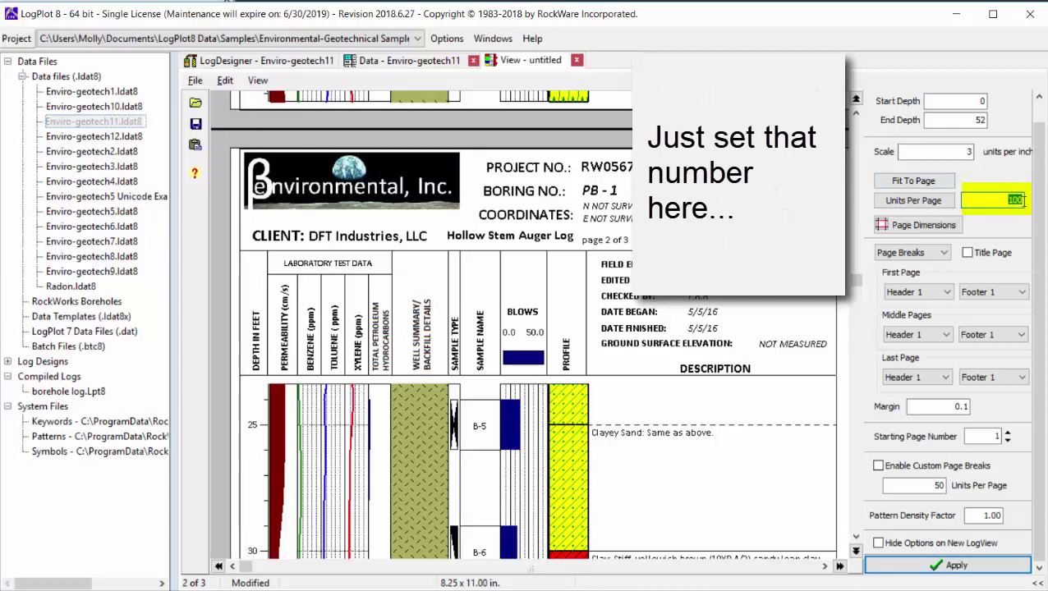
{"action": "left_click", "coordinate": [930, 204]}
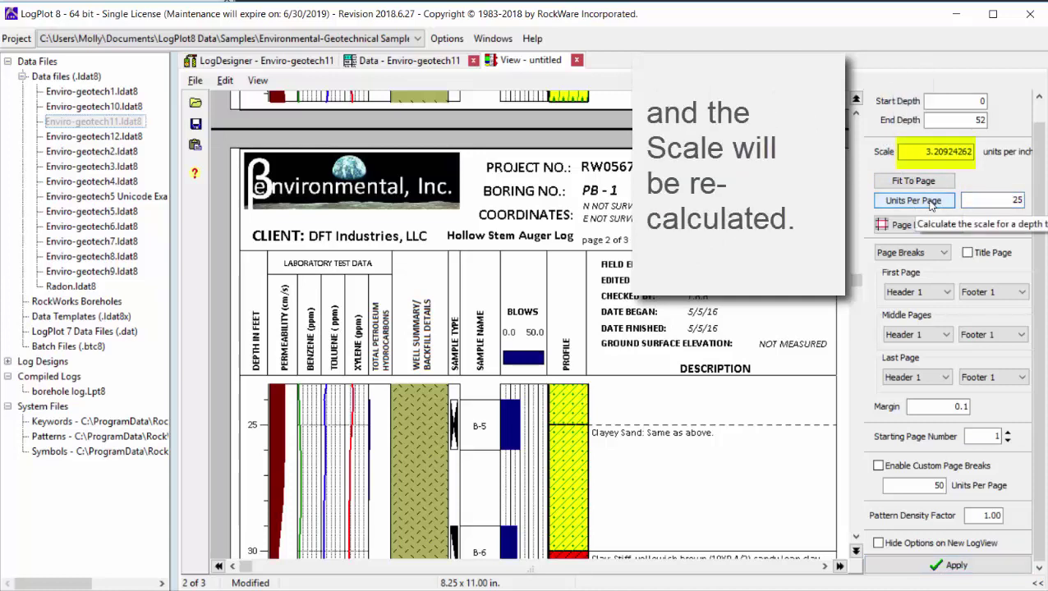
{"action": "left_click", "coordinate": [905, 564]}
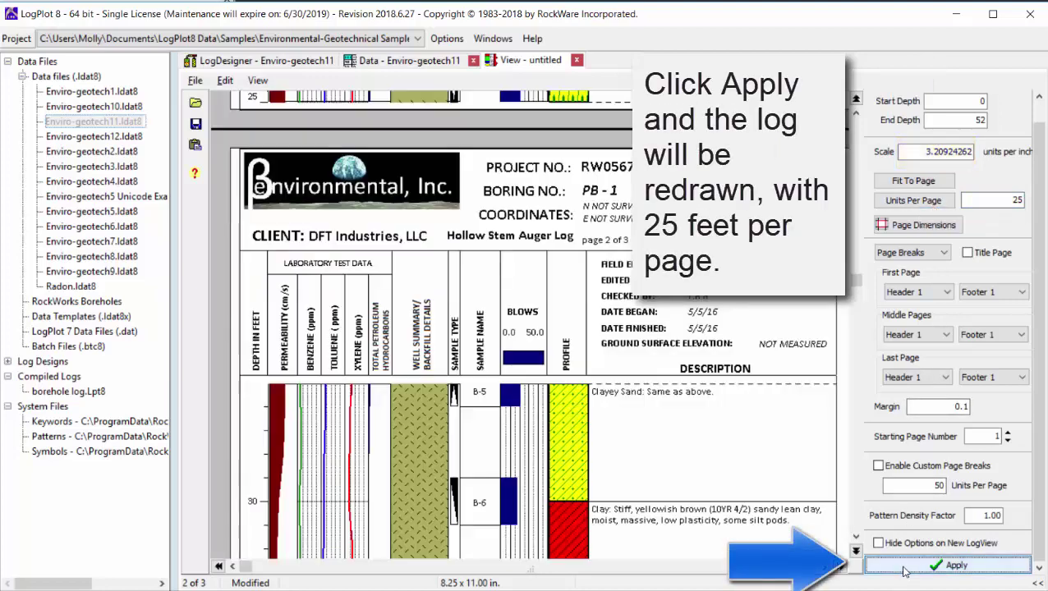
Step: Use Header 2 on the middle pages and apply the change
{"action": "left_click", "coordinate": [856, 107]}
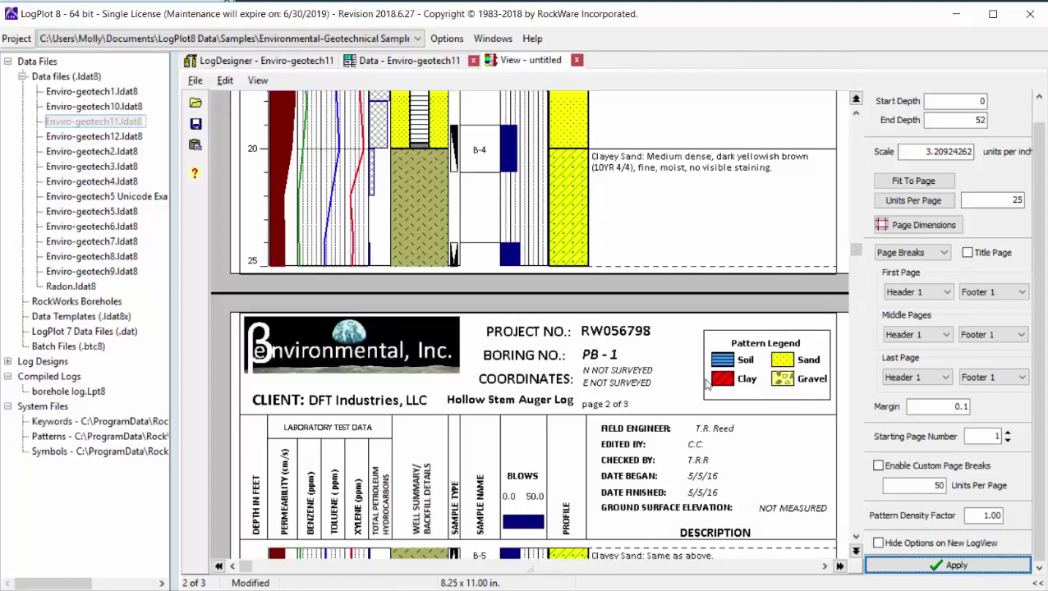
{"action": "left_click", "coordinate": [897, 335]}
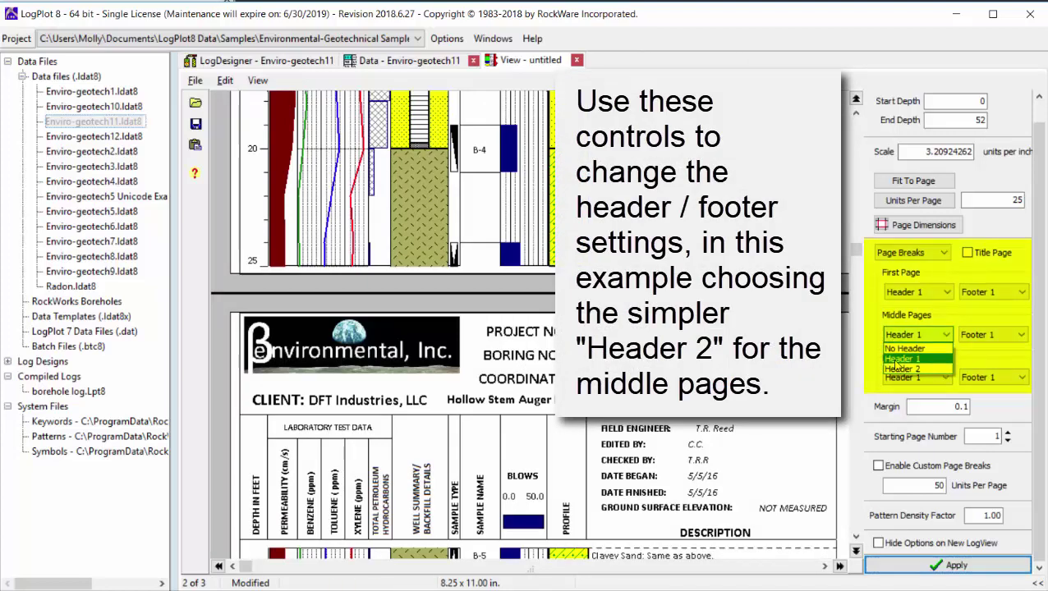
{"action": "left_click", "coordinate": [889, 368]}
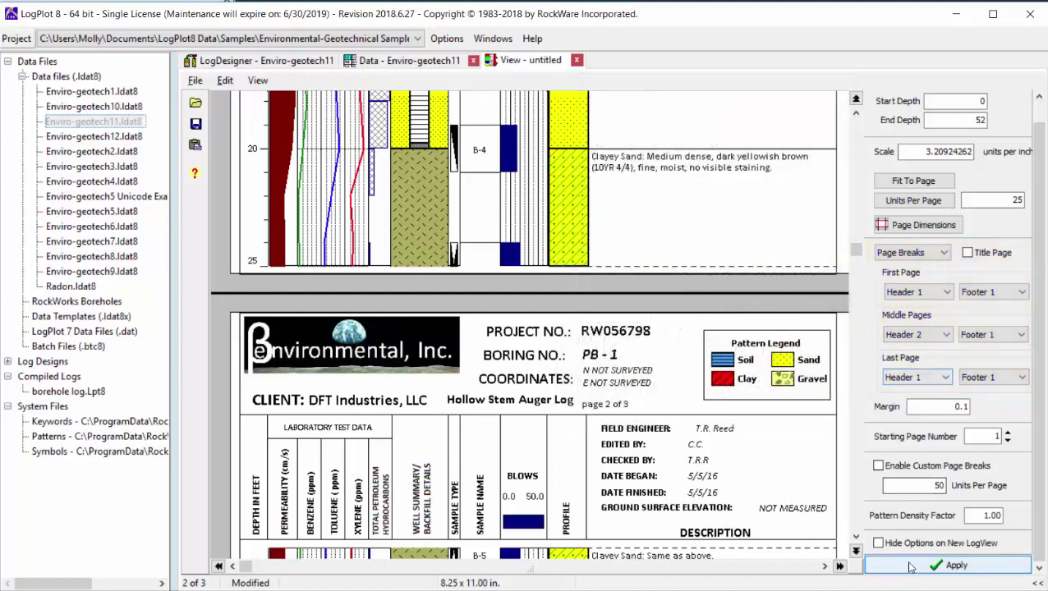
{"action": "left_click", "coordinate": [910, 566]}
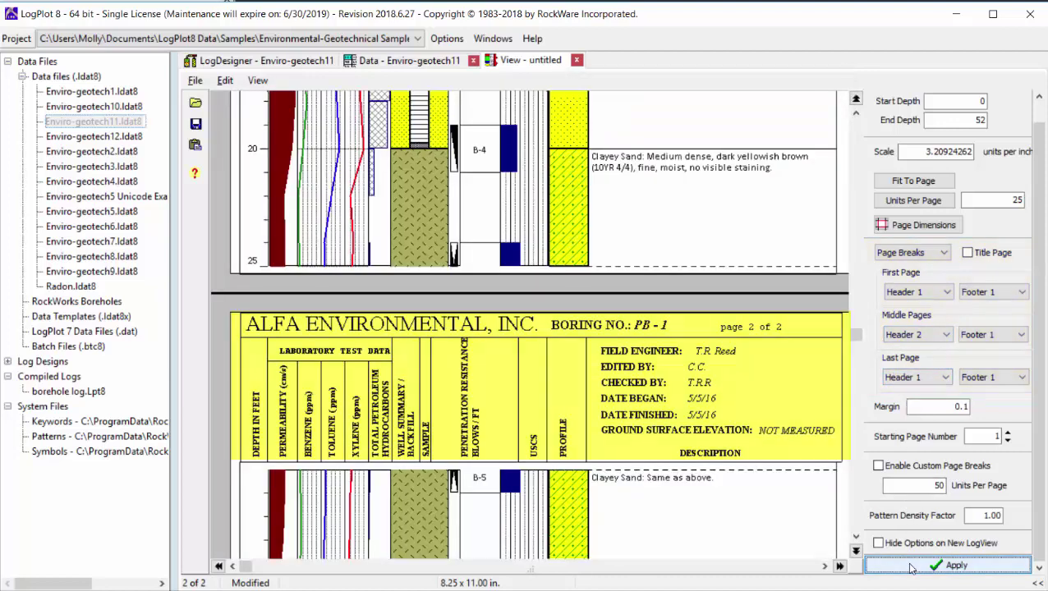
{"action": "left_click_drag", "start_coordinate": [855, 333], "coordinate": [864, 129]}
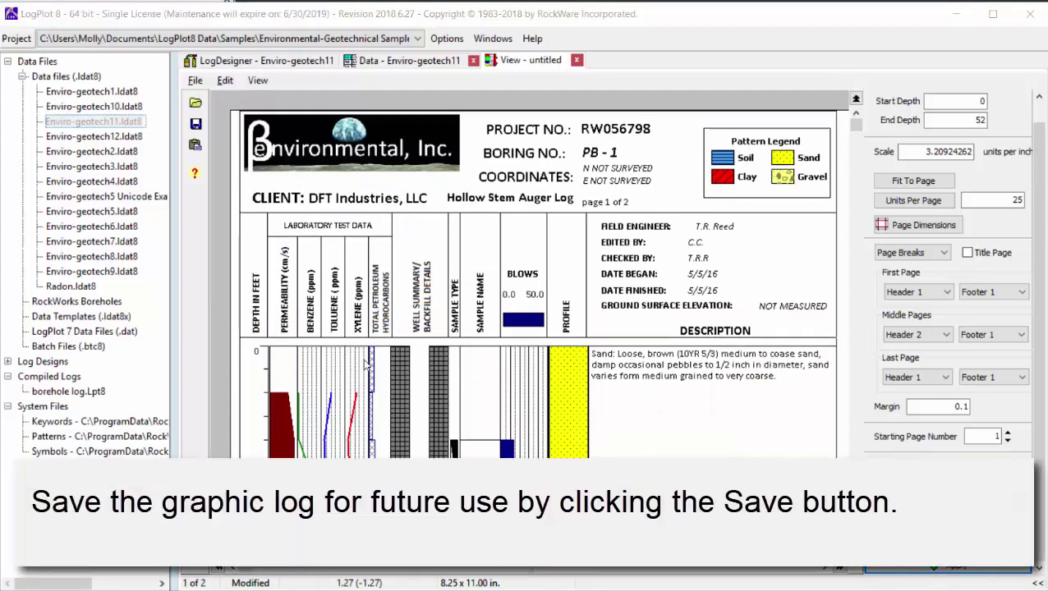
Step: Save the log as PB-1.Lpt8 and select it under Compiled Logs
{"action": "left_click", "coordinate": [196, 124]}
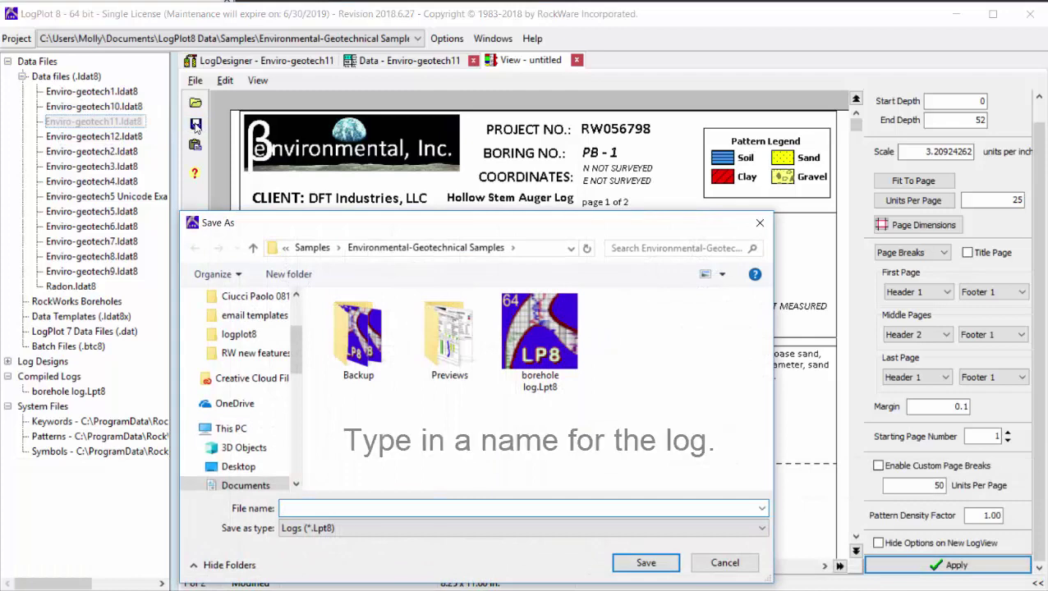
{"action": "type", "text": "PB-1"}
{"action": "key", "text": "Return"}
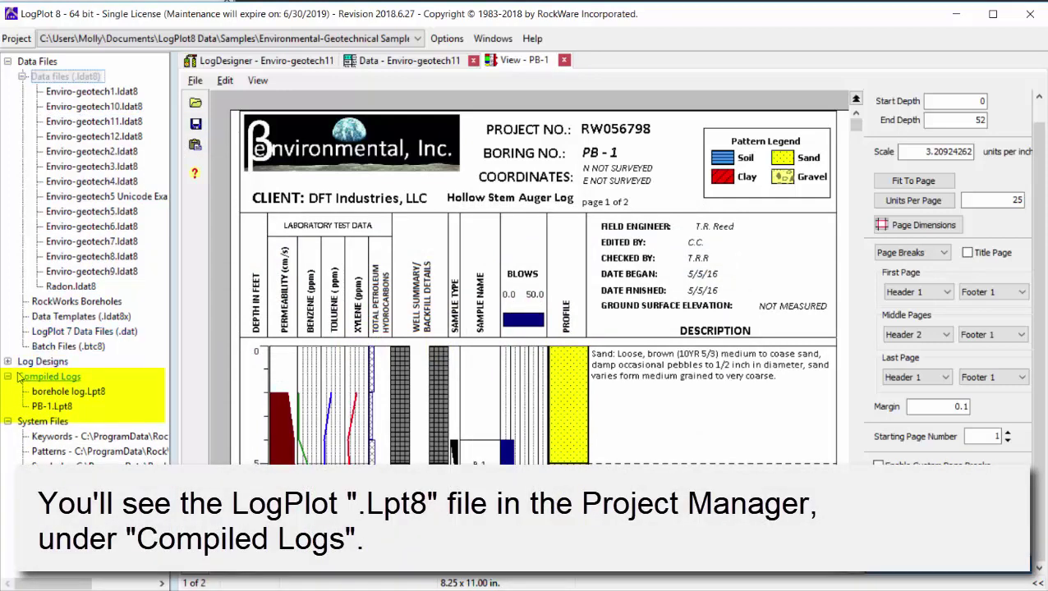
{"action": "left_click", "coordinate": [49, 406]}
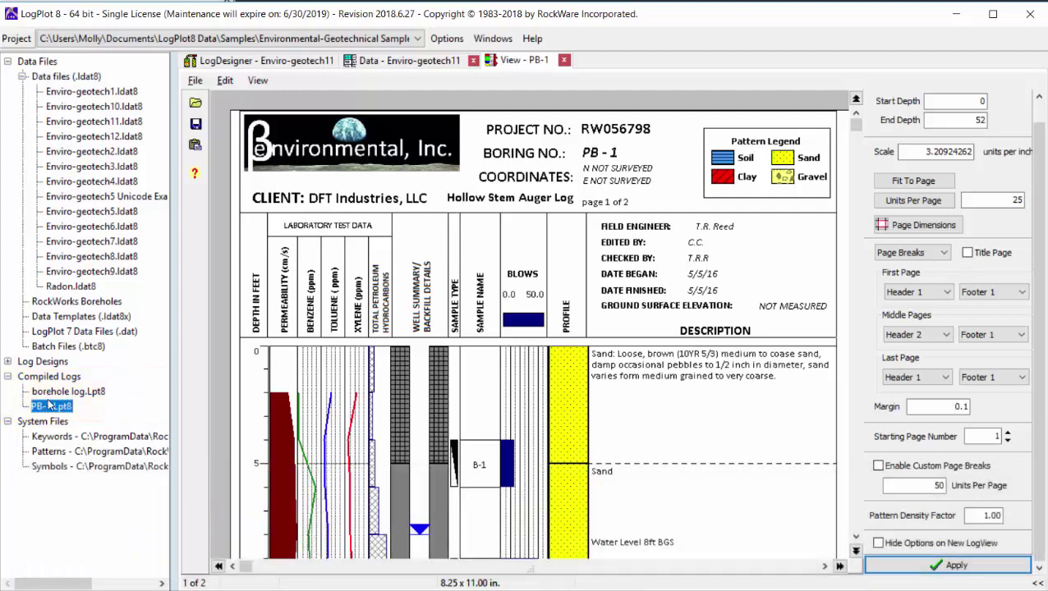
Step: Start a PDF export of the log with 600 dpi output resolution
{"action": "left_click", "coordinate": [193, 81]}
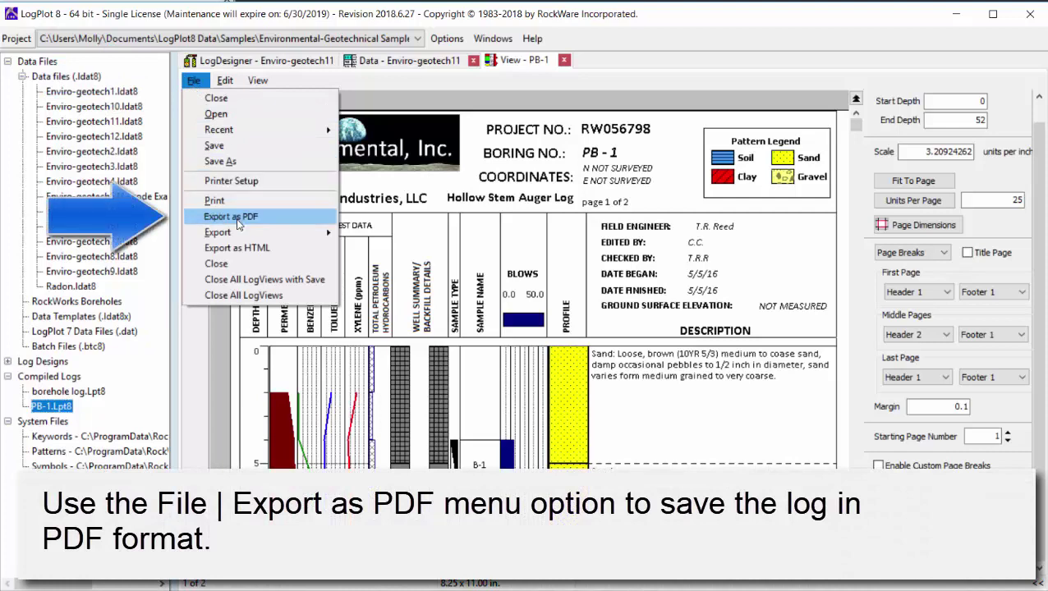
{"action": "left_click", "coordinate": [234, 218]}
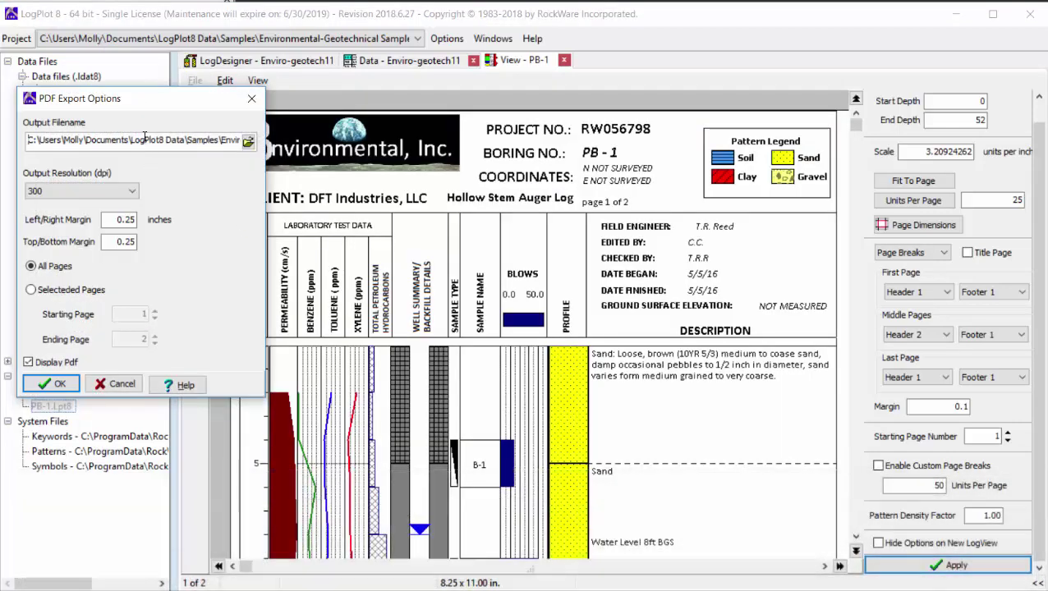
{"action": "left_click", "coordinate": [122, 190]}
{"action": "left_click", "coordinate": [101, 236]}
Step: Export the log to PB-1.pdf, review both pages, then close Acrobat Reader
{"action": "left_click", "coordinate": [51, 383]}
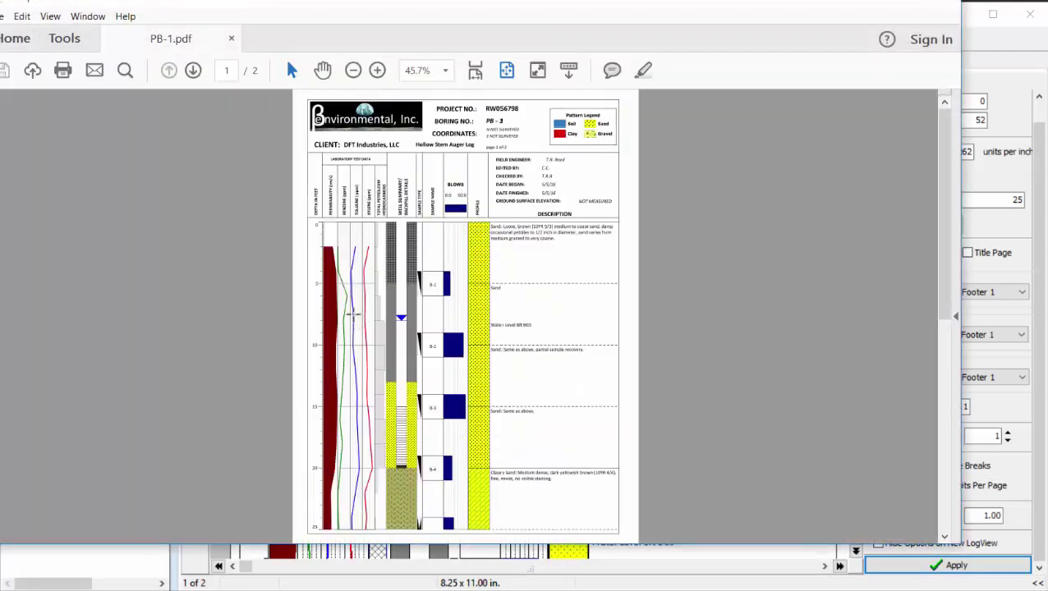
{"action": "left_click", "coordinate": [945, 344]}
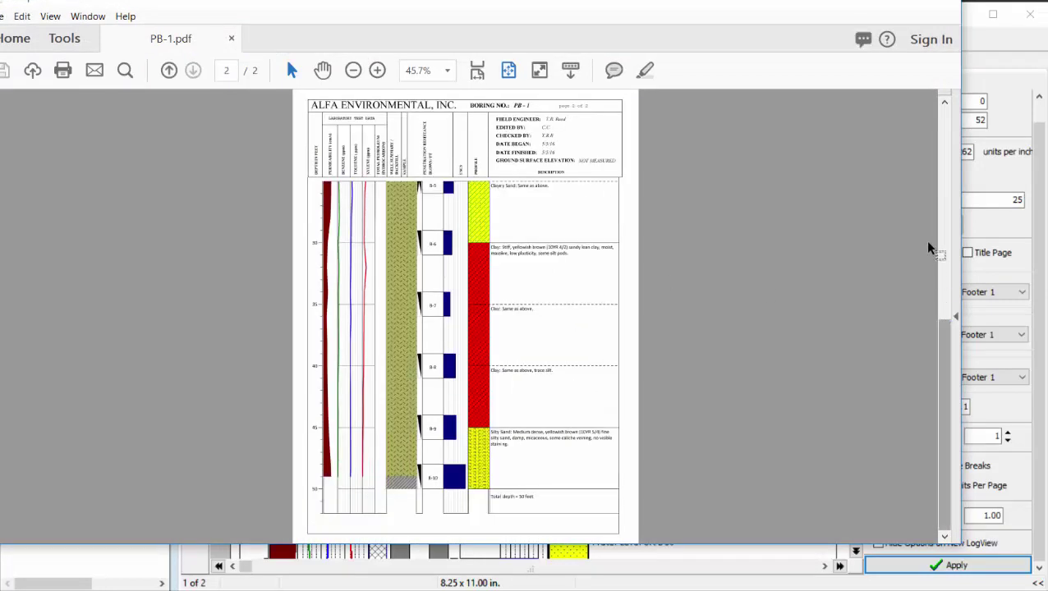
{"action": "left_click", "coordinate": [944, 140]}
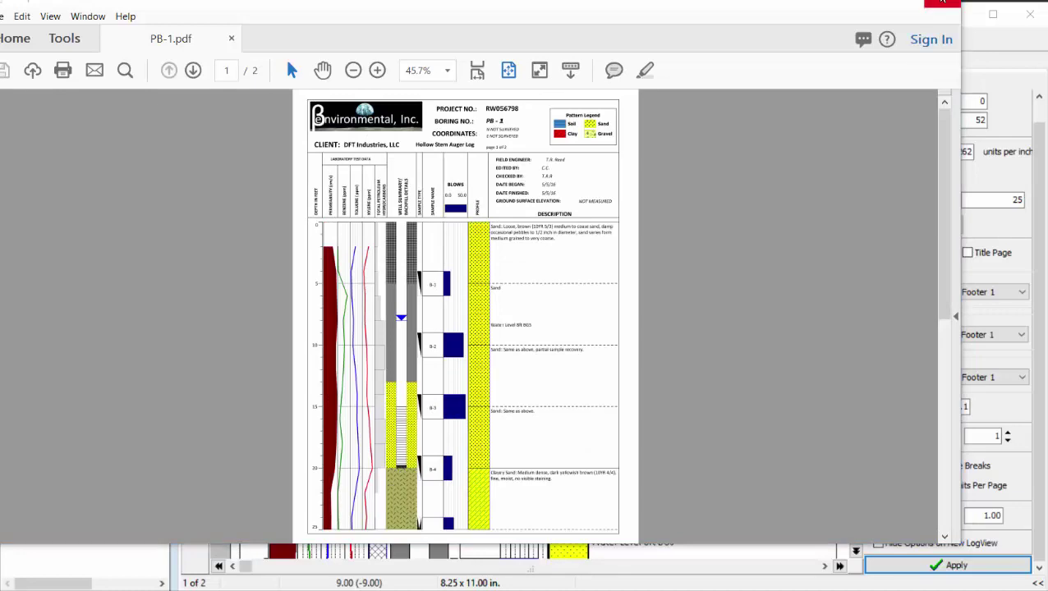
{"action": "left_click", "coordinate": [944, 2]}
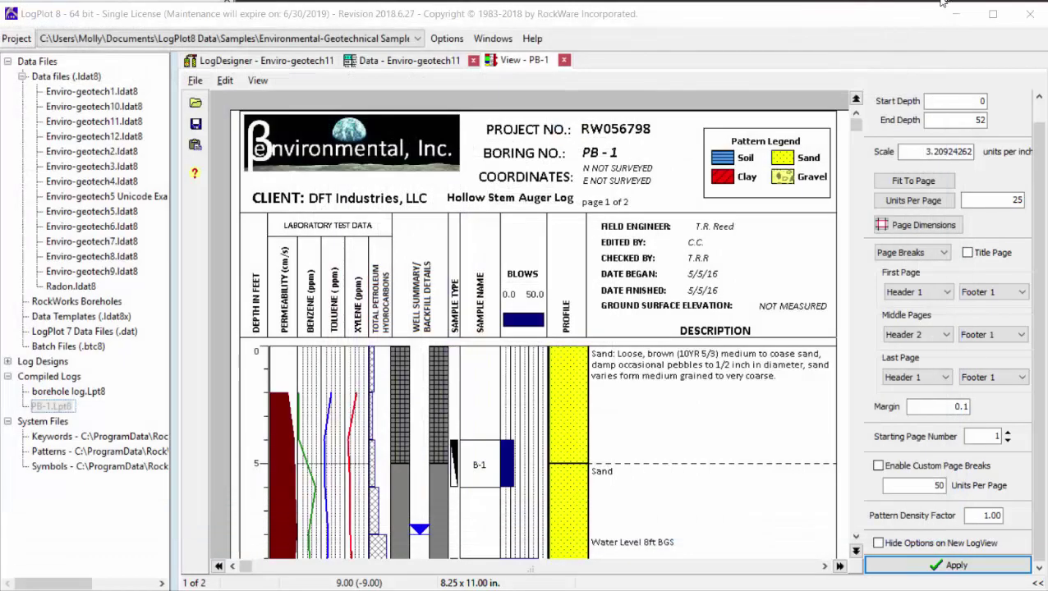
Step: Show the File > Export submenu listing PNG, JPEG, BMP and TIFF
{"action": "left_click", "coordinate": [194, 81]}
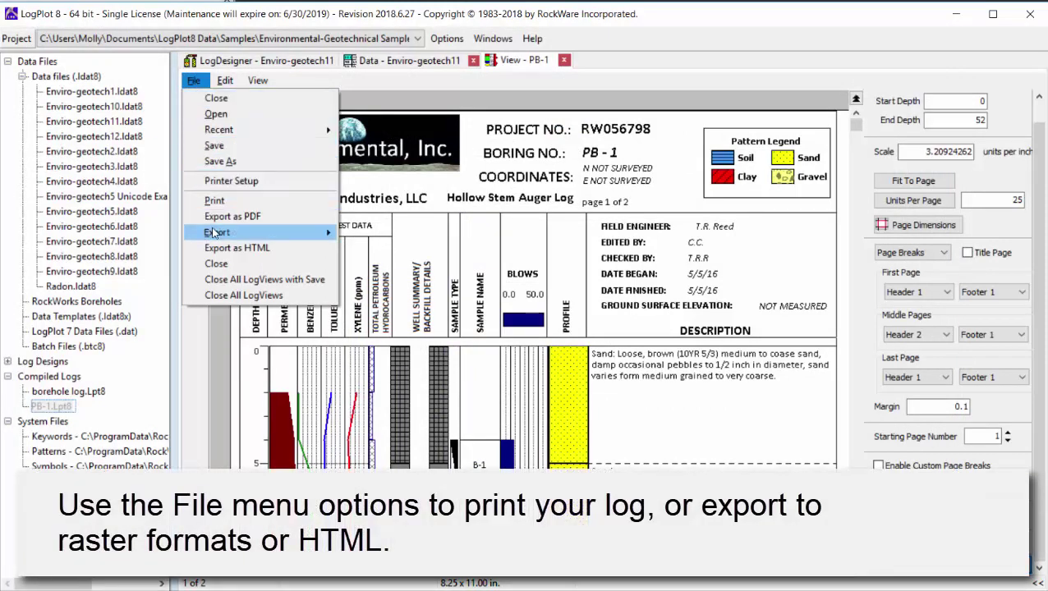
{"action": "mouse_move", "coordinate": [216, 234]}
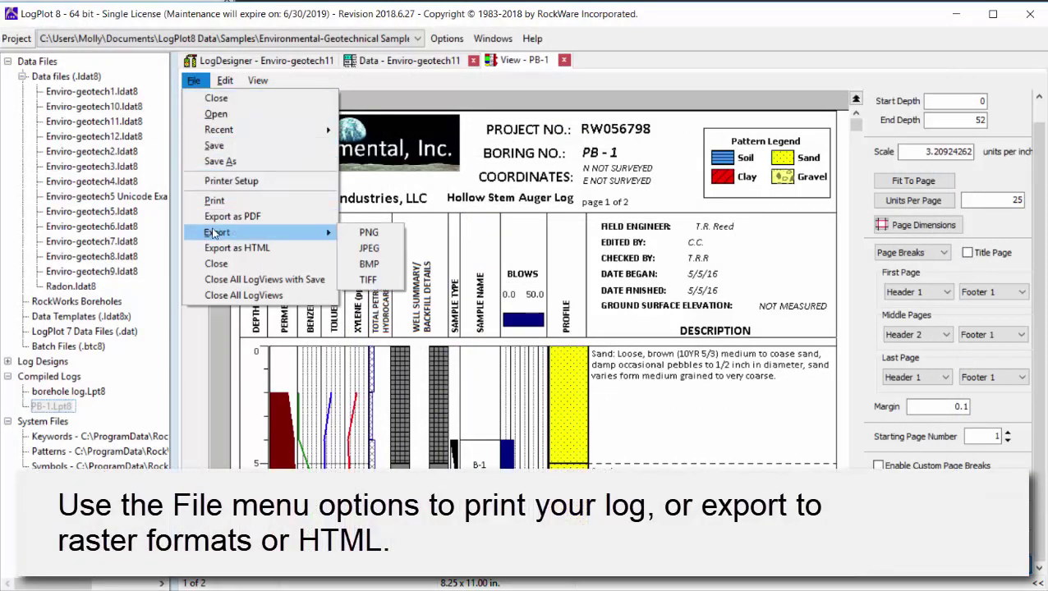